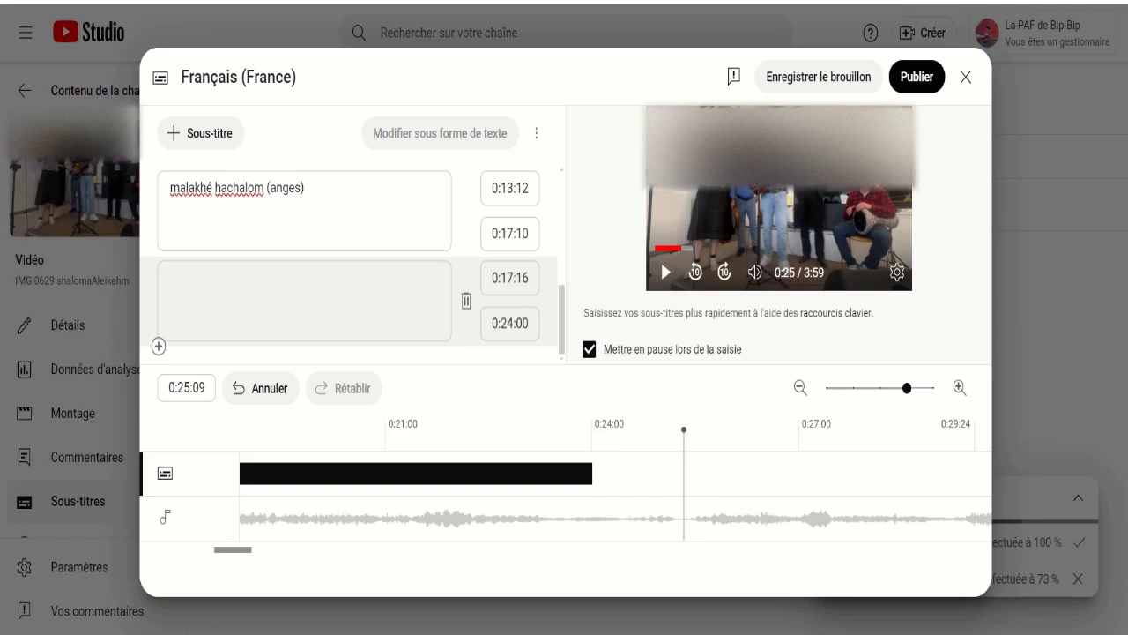
- Review the transcription download page, the French translation of the song and the existing French subtitles
{"action": "mouse_move", "coordinate": [564, 632]}
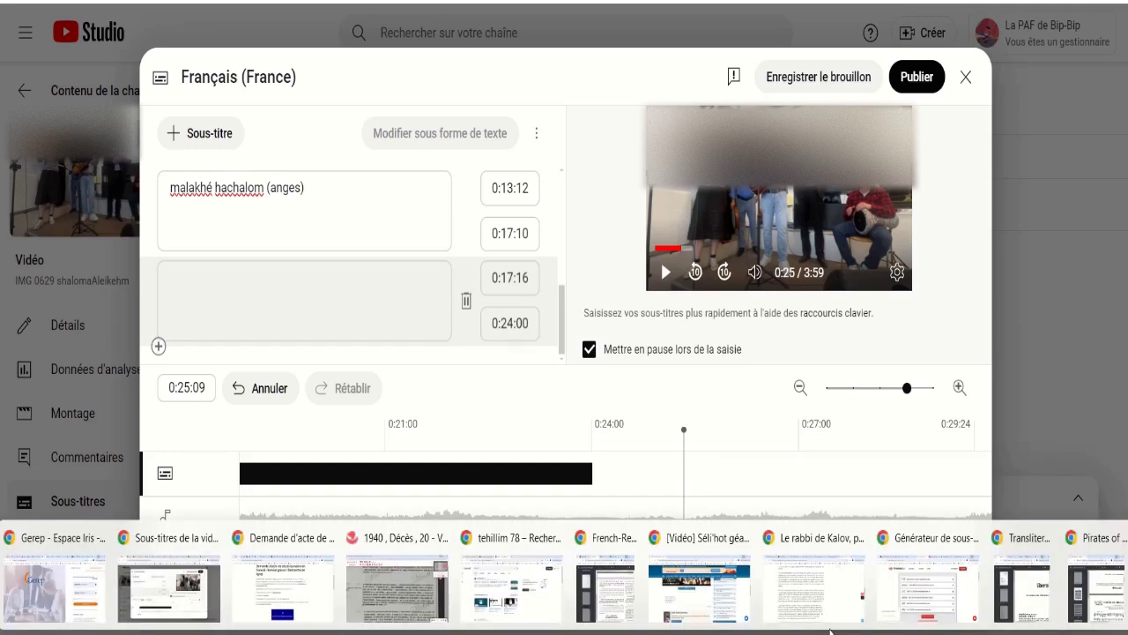
{"action": "left_click", "coordinate": [894, 601]}
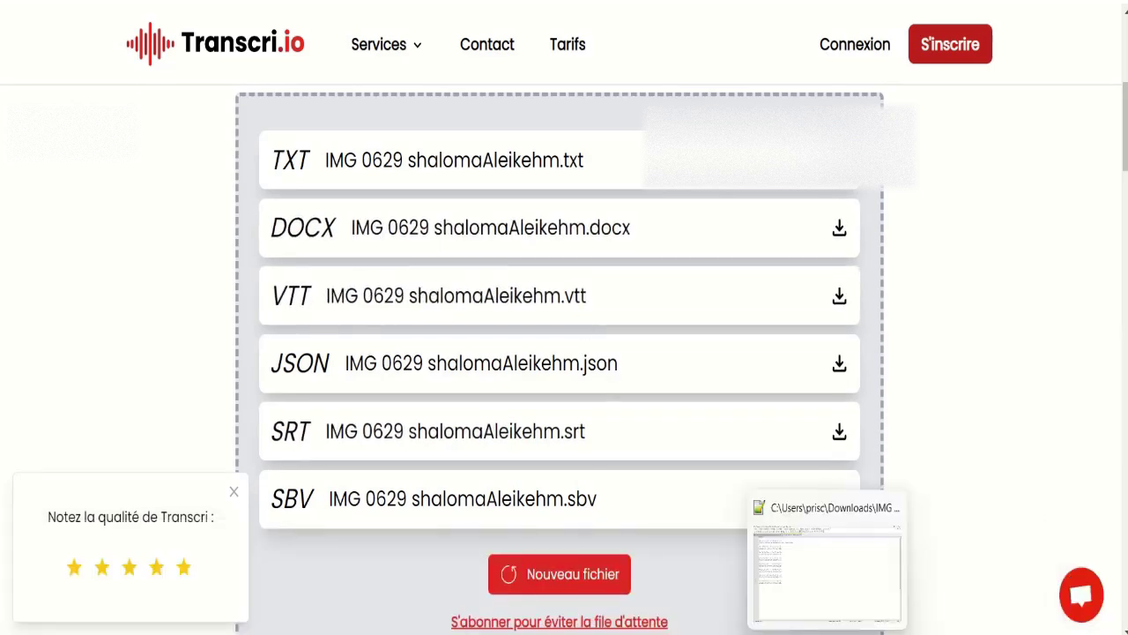
{"action": "left_click", "coordinate": [825, 632]}
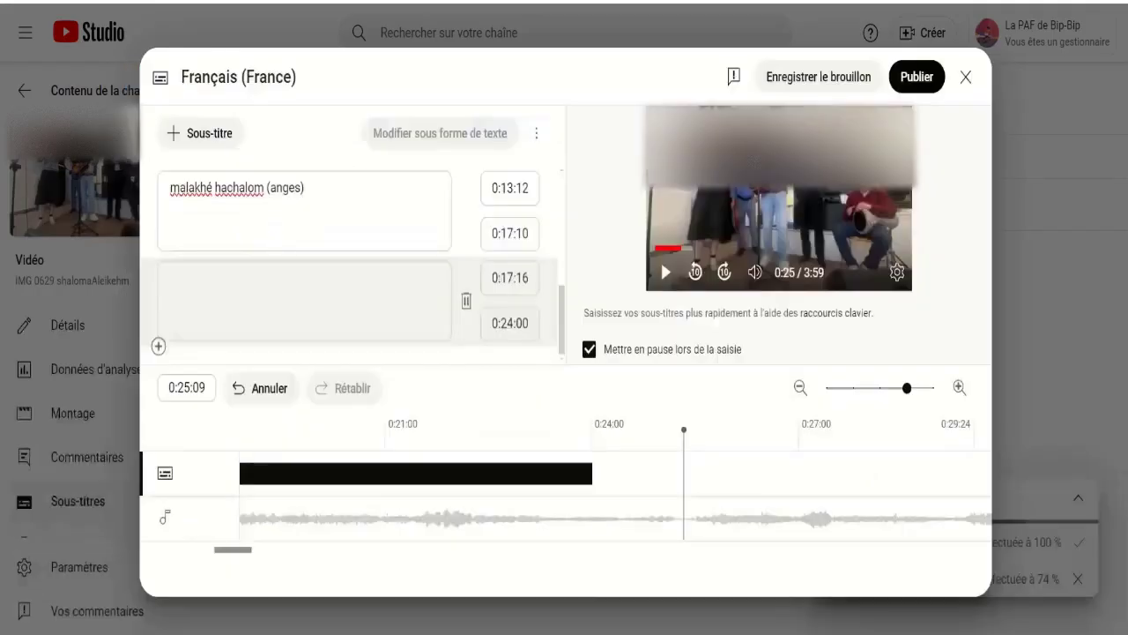
{"action": "left_click", "coordinate": [272, 187]}
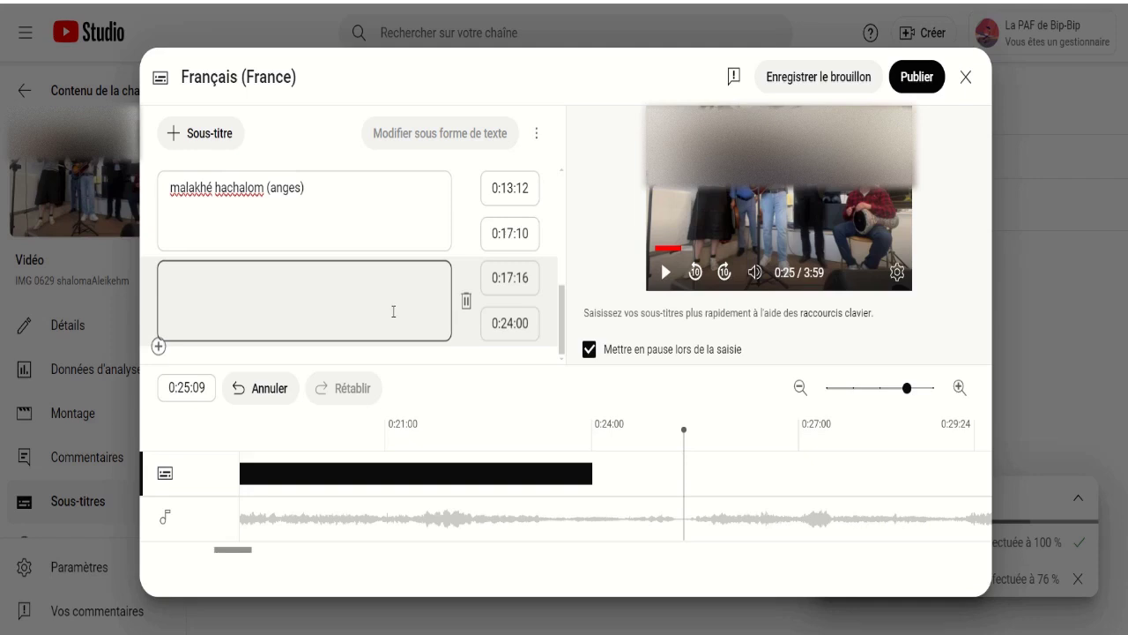
{"action": "key", "text": "alt+Tab"}
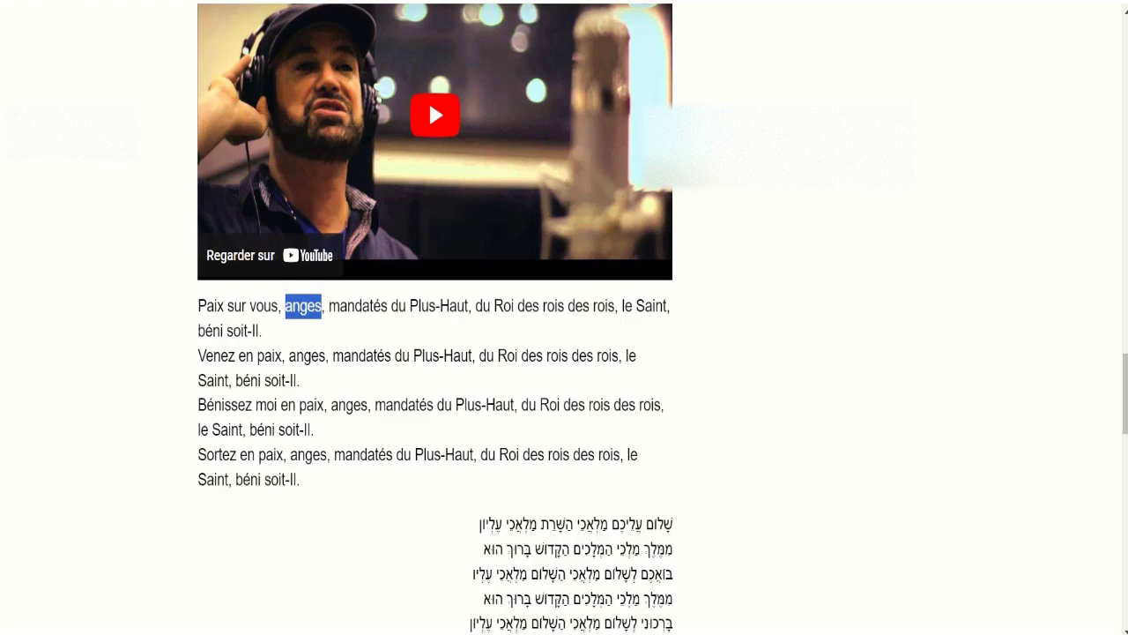
{"action": "key", "text": "alt+Tab"}
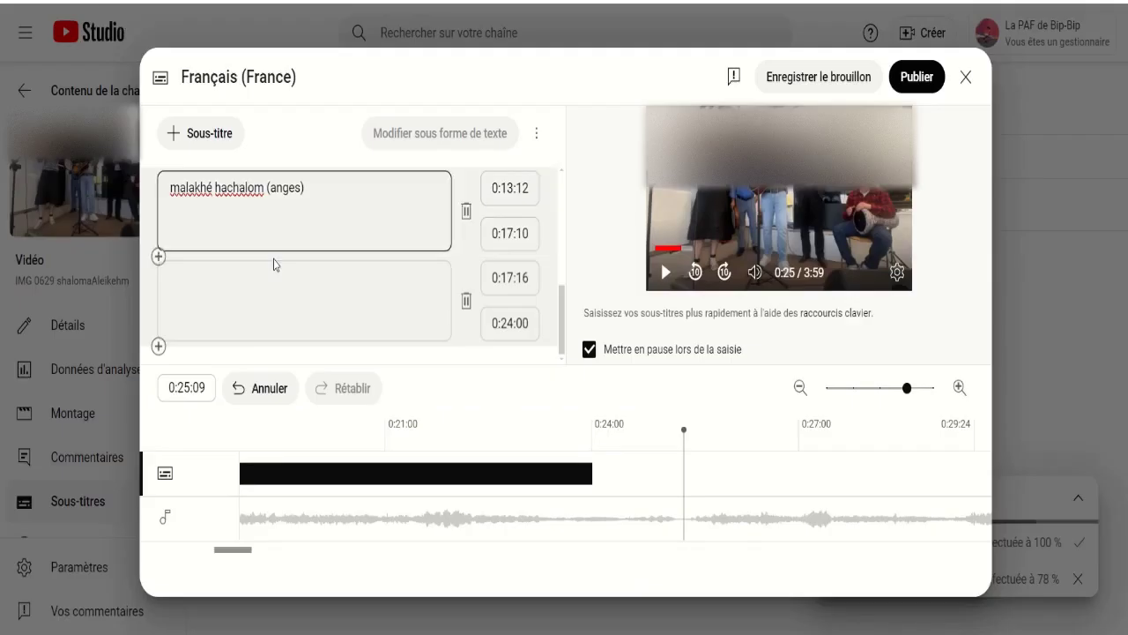
{"action": "left_click", "coordinate": [292, 288]}
{"action": "scroll", "coordinate": [292, 288], "scroll_direction": "up", "scroll_amount": 6}
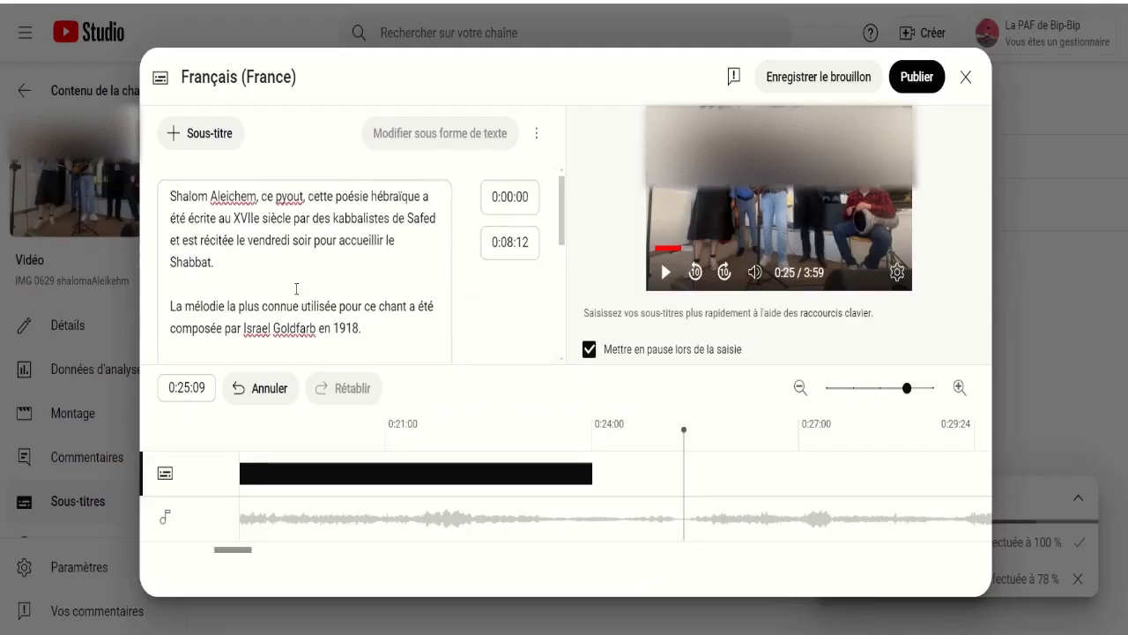
{"action": "scroll", "coordinate": [296, 288], "scroll_direction": "down", "scroll_amount": 6}
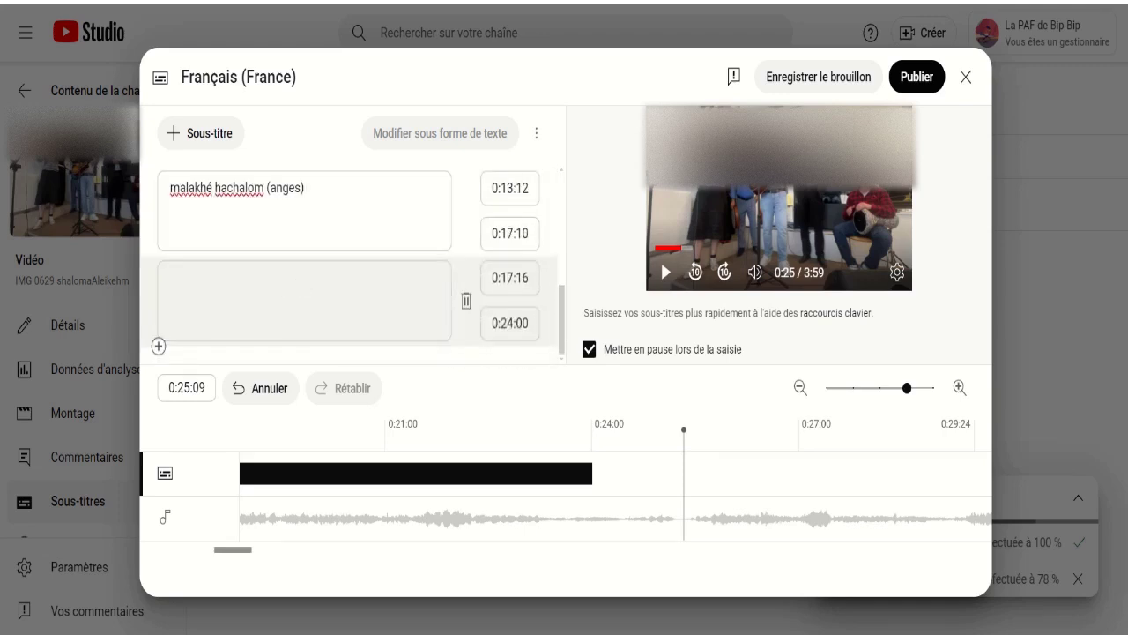
- Copy "malakhé 'élyone" from the phonetic refrain into the empty subtitle starting at 0:17:16, without the trailing line break
{"action": "key", "text": "alt+Tab"}
{"action": "left_click_drag", "start_coordinate": [413, 275], "coordinate": [216, 298]}
{"action": "key", "text": "ctrl+c"}
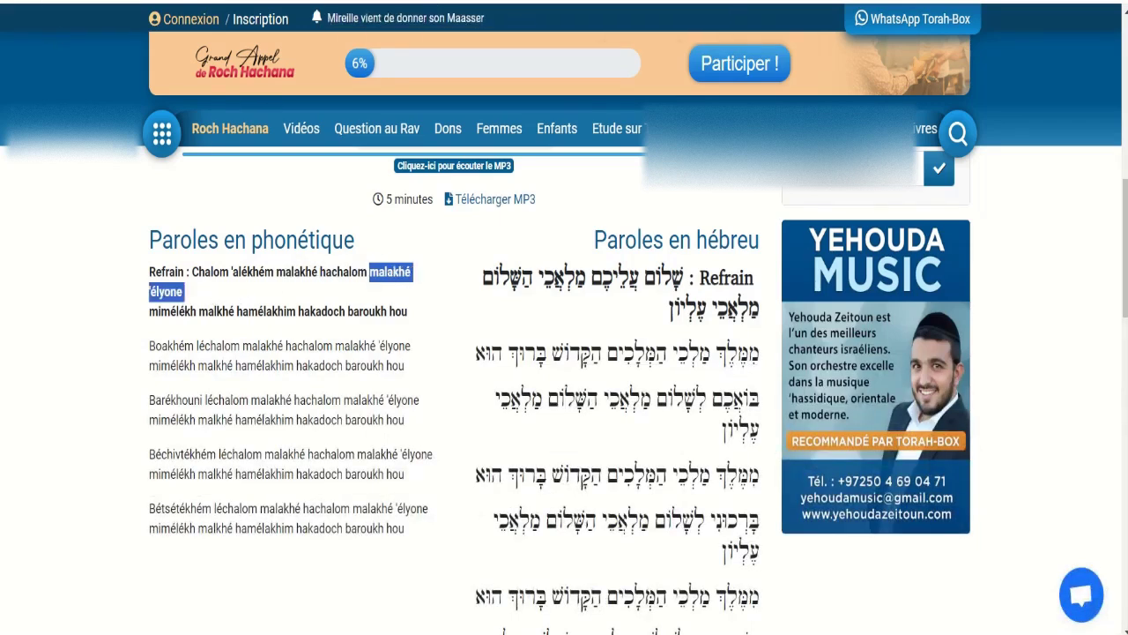
{"action": "key", "text": "alt+Tab"}
{"action": "left_click", "coordinate": [234, 279]}
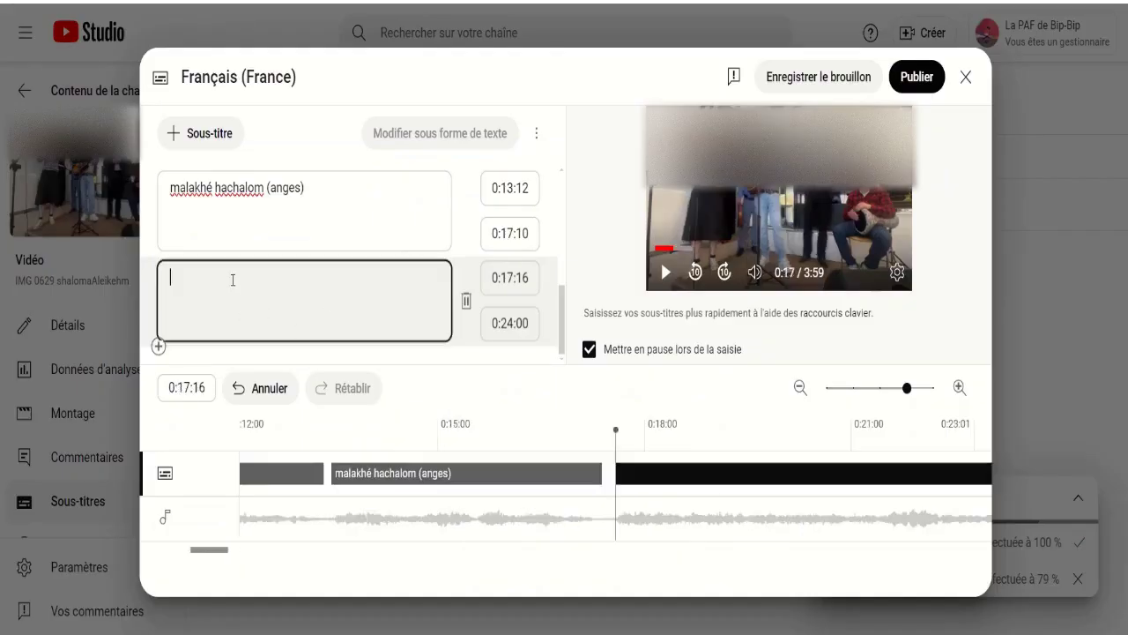
{"action": "key", "text": "ctrl+v"}
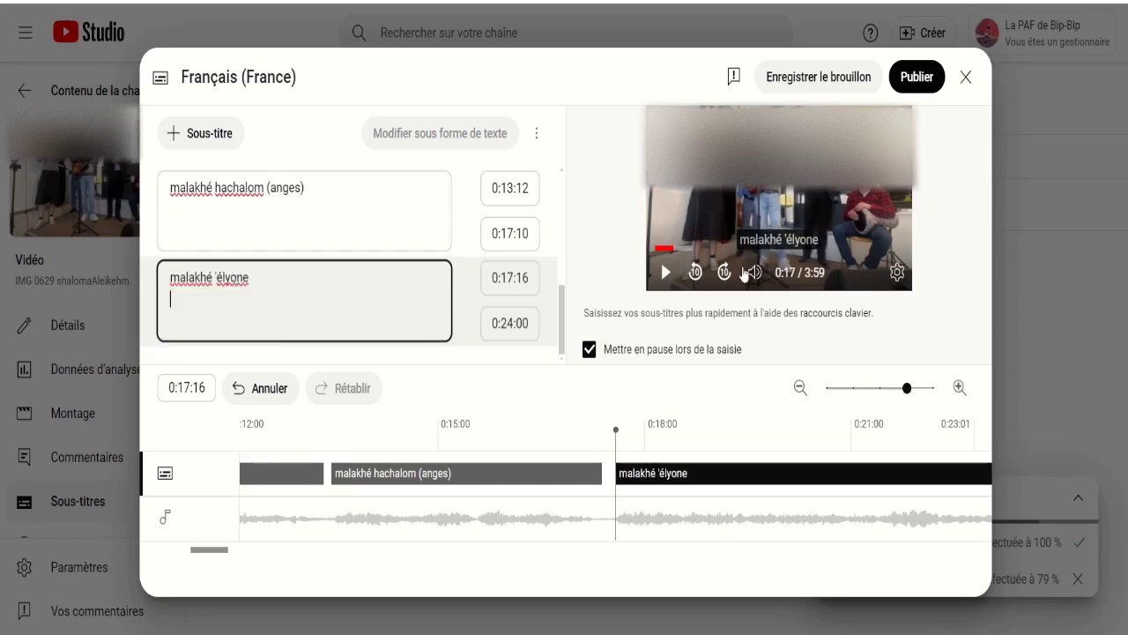
{"action": "key", "text": "BackSpace"}
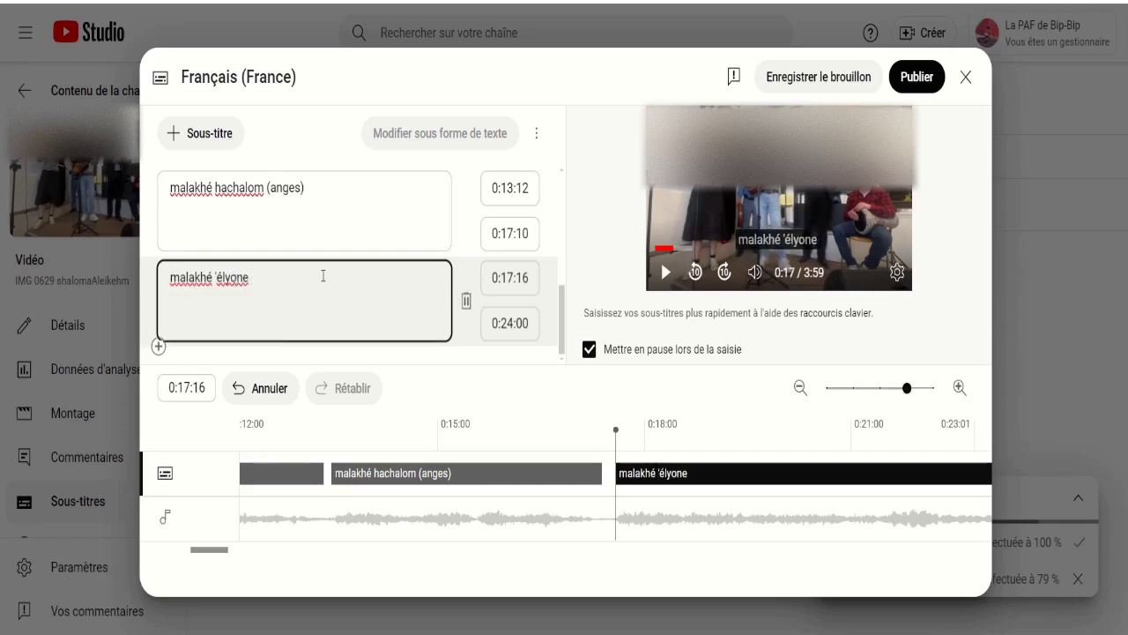
- Add the translation "(mandatés du Plus-Haut)", copied from the French lyrics page, after "malakhé 'élyone" in the subtitle
{"action": "type", "text": "("}
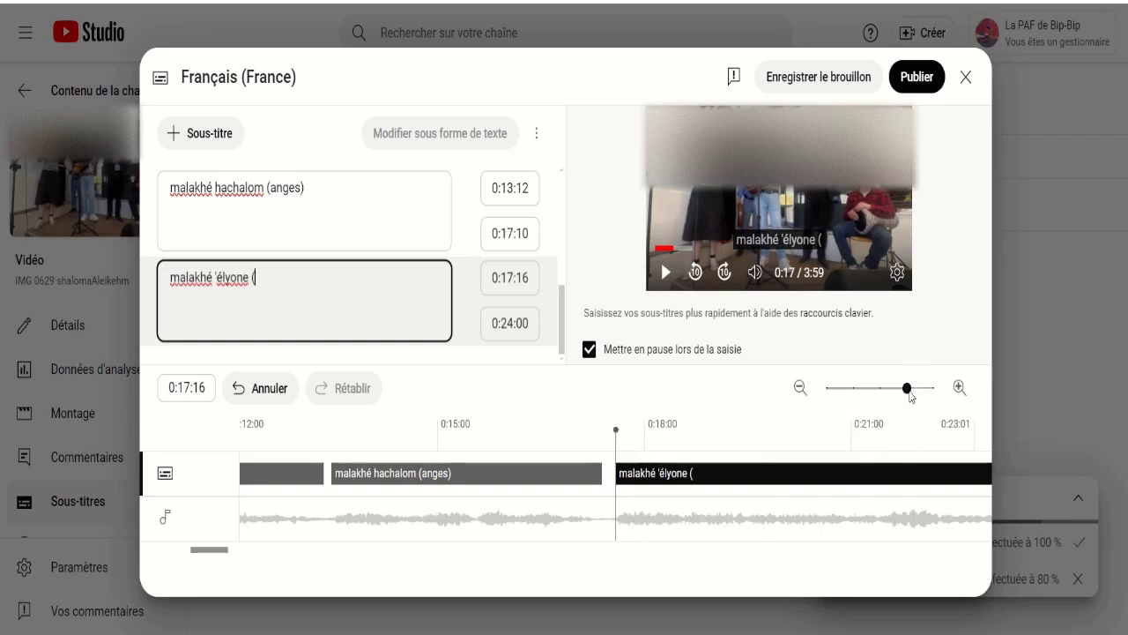
{"action": "left_click_drag", "start_coordinate": [909, 388], "coordinate": [945, 398]}
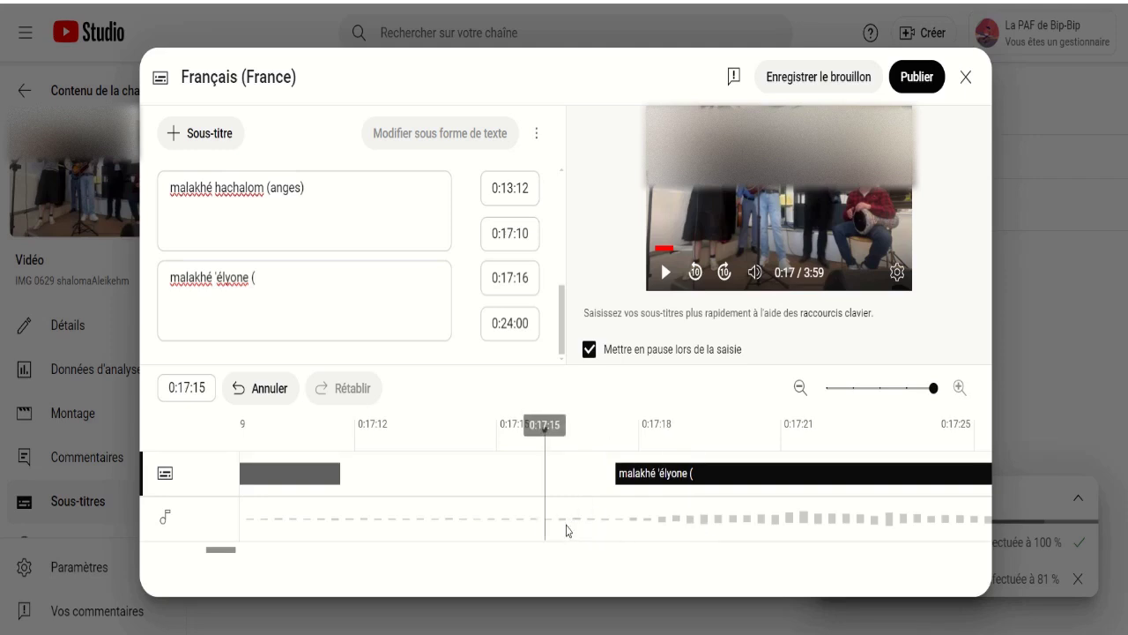
{"action": "left_click", "coordinate": [270, 280]}
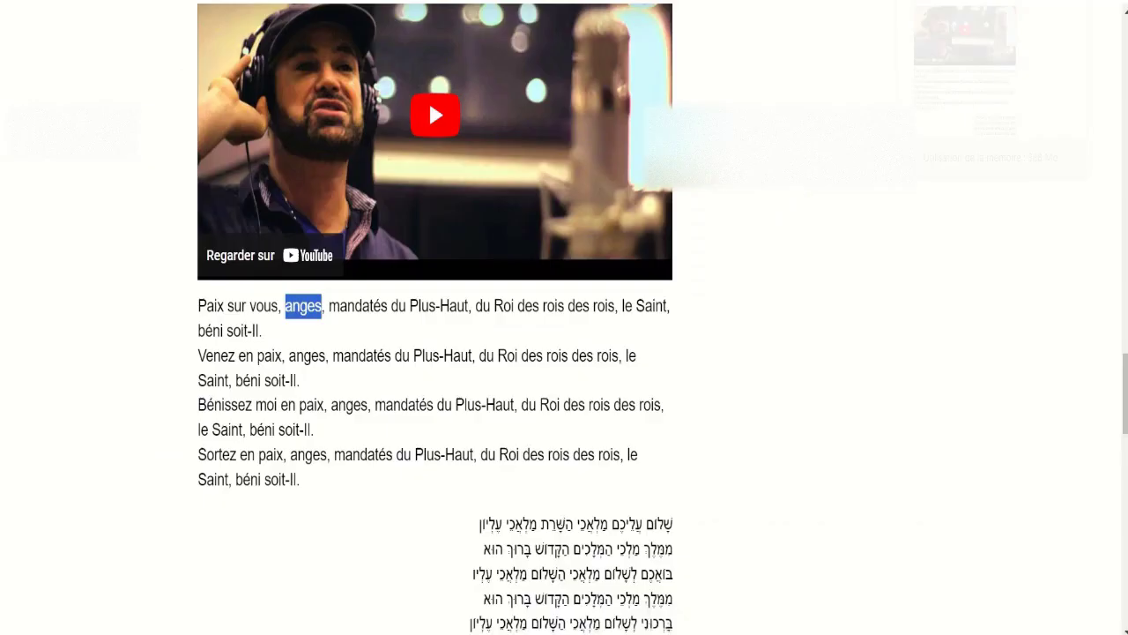
{"action": "left_click", "coordinate": [969, 2]}
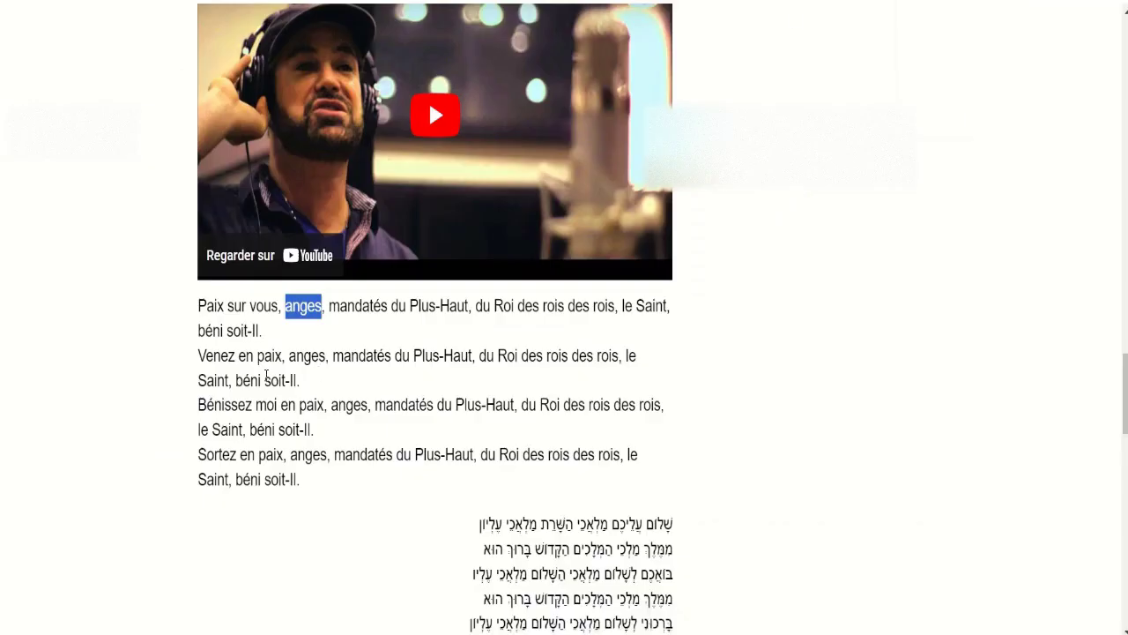
{"action": "left_click_drag", "start_coordinate": [368, 303], "coordinate": [450, 323]}
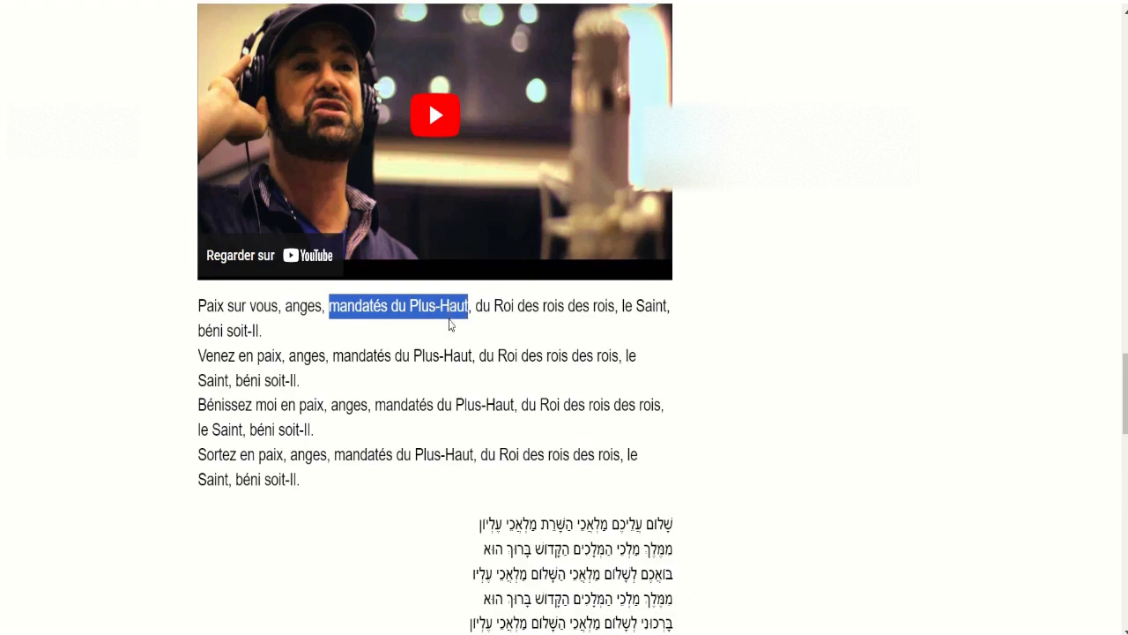
{"action": "left_click", "coordinate": [794, 2]}
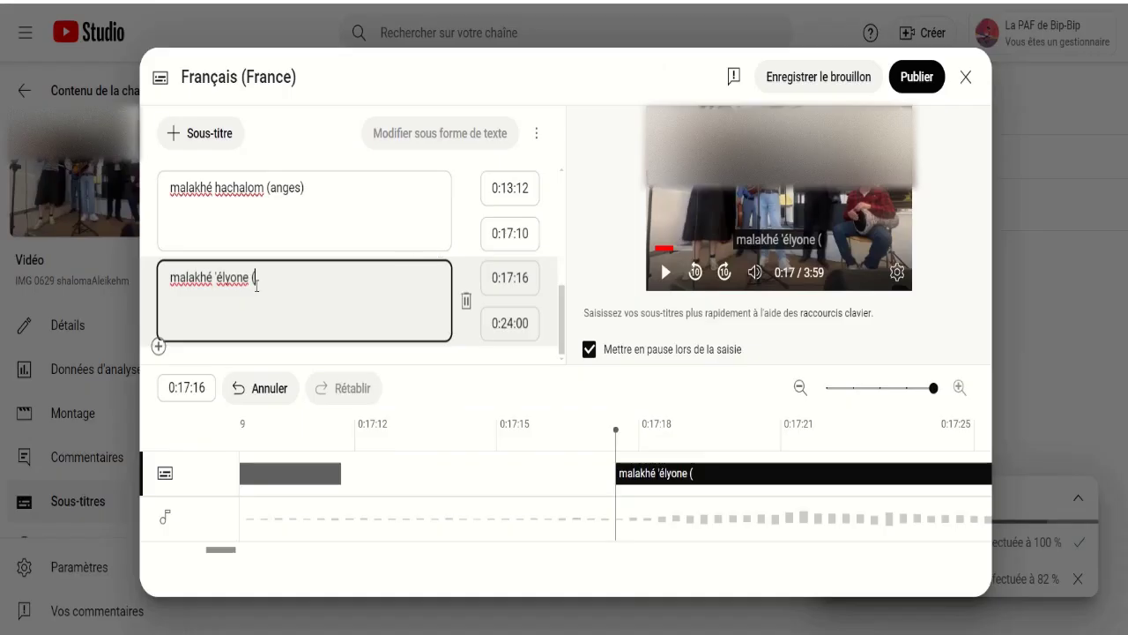
{"action": "type", "text": "mandatés du Plus-Haut"}
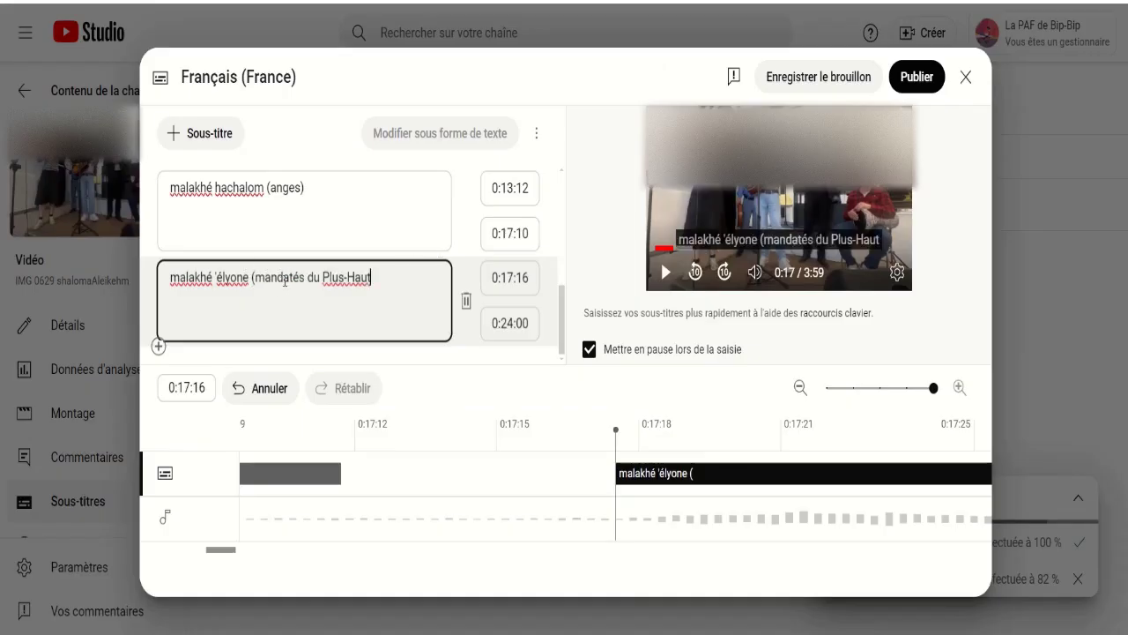
{"action": "type", "text": ")"}
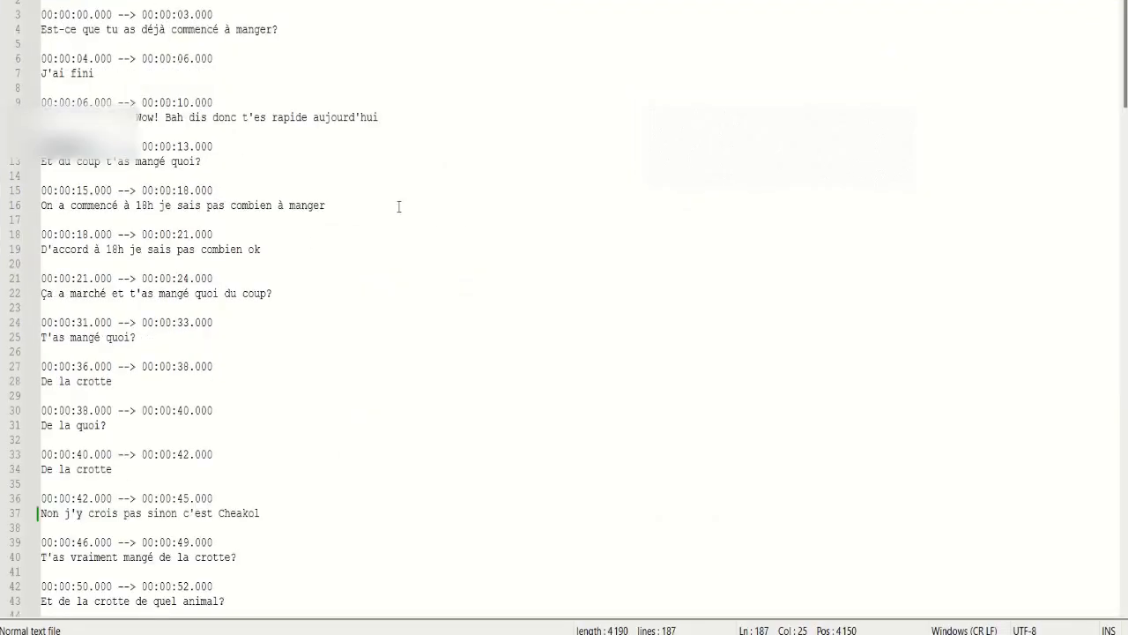
- Review the sample transcript and existing subtitles, and play the video from the end of the last subtitle to locate the next sung line
{"action": "scroll", "coordinate": [421, 285], "scroll_direction": "down", "scroll_amount": 9}
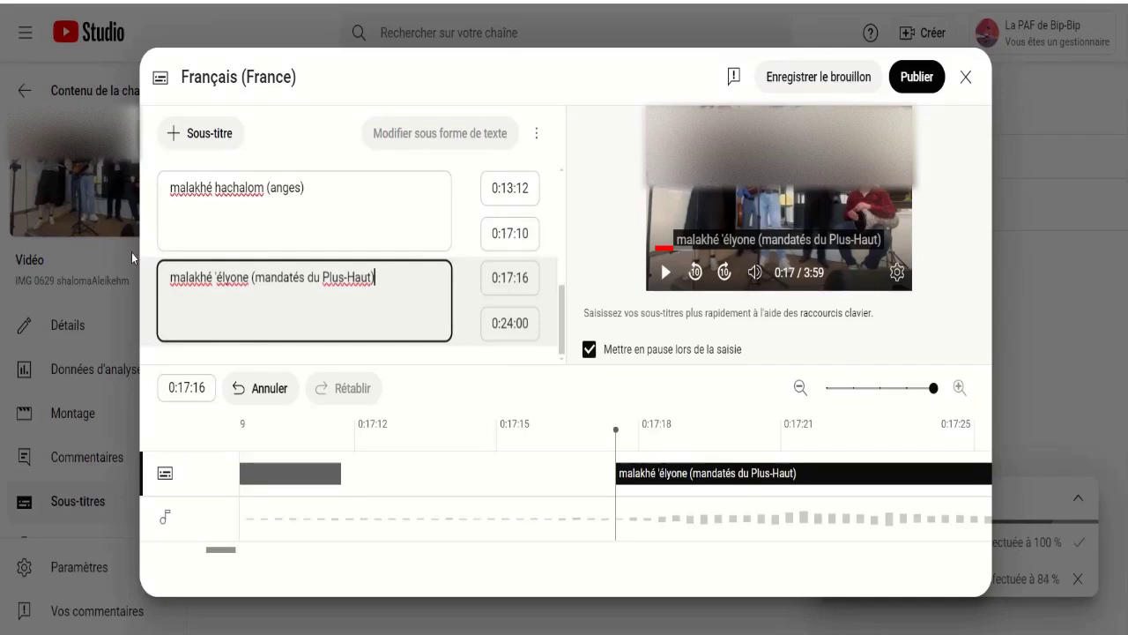
{"action": "scroll", "coordinate": [344, 260], "scroll_direction": "up", "scroll_amount": 5}
{"action": "left_click", "coordinate": [343, 249]}
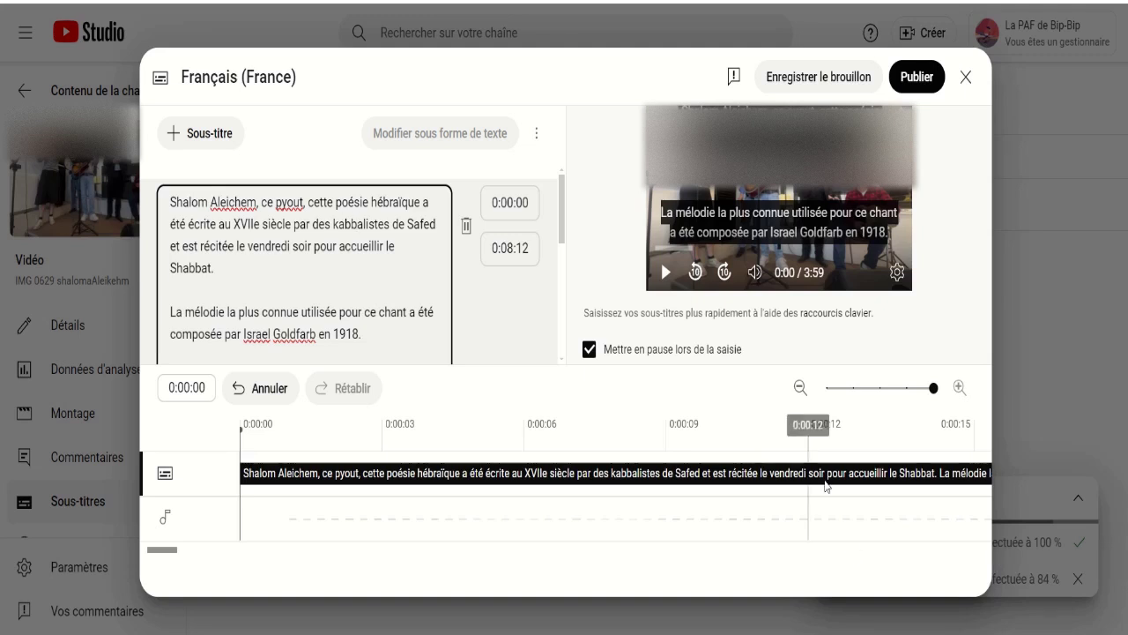
{"action": "left_click", "coordinate": [800, 388]}
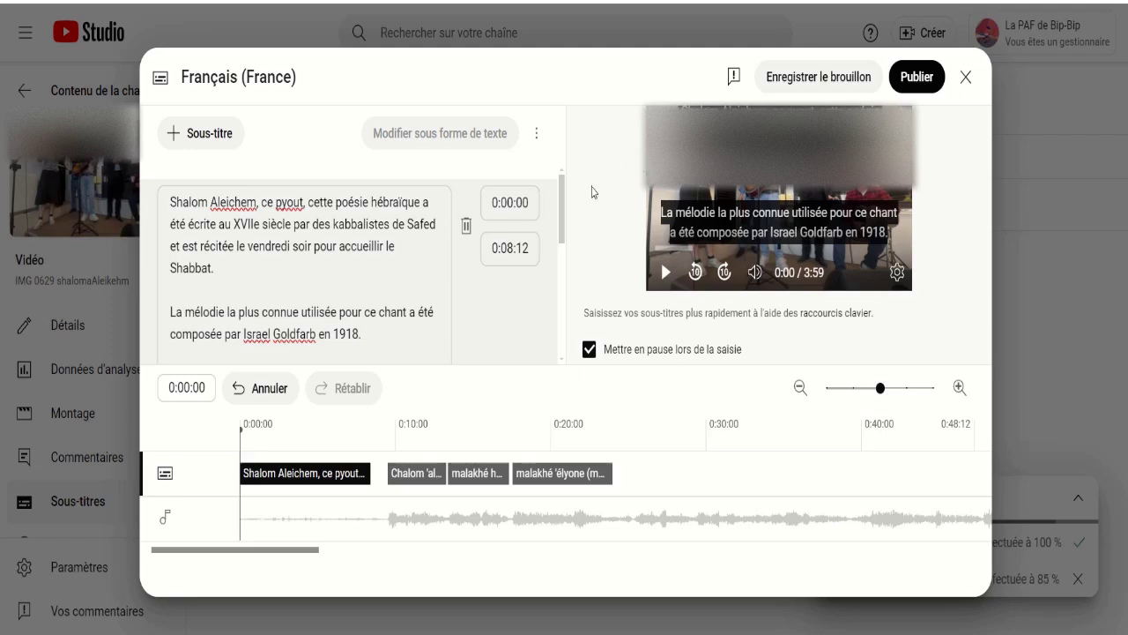
{"action": "left_click_drag", "start_coordinate": [564, 240], "coordinate": [564, 373]}
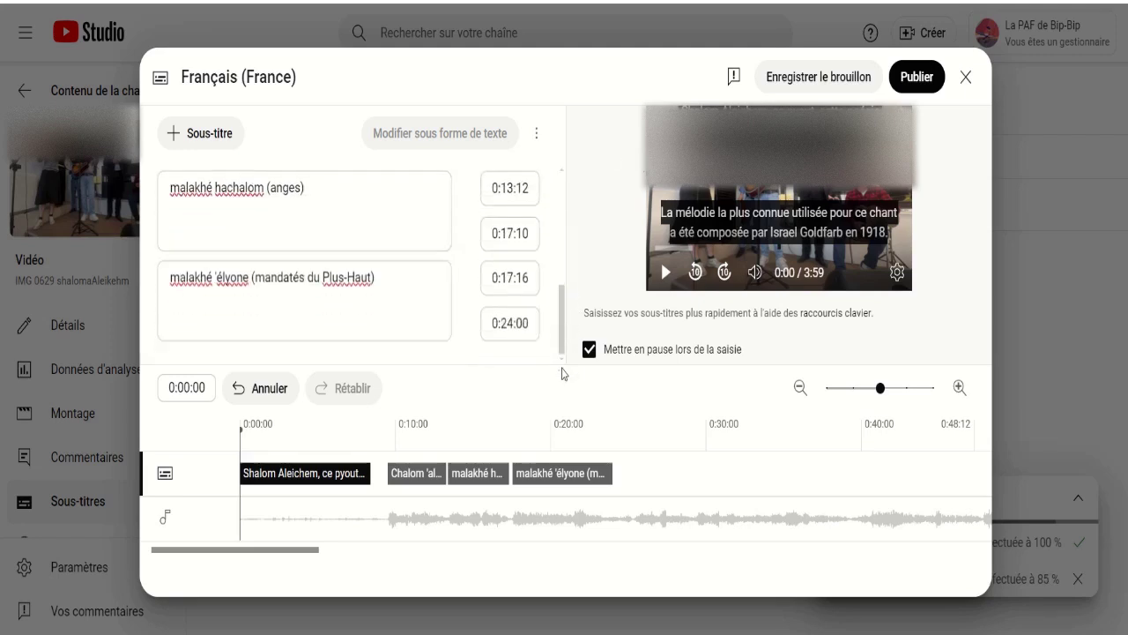
{"action": "left_click", "coordinate": [622, 503]}
{"action": "left_click_drag", "start_coordinate": [621, 503], "coordinate": [592, 506]}
{"action": "left_click", "coordinate": [666, 272]}
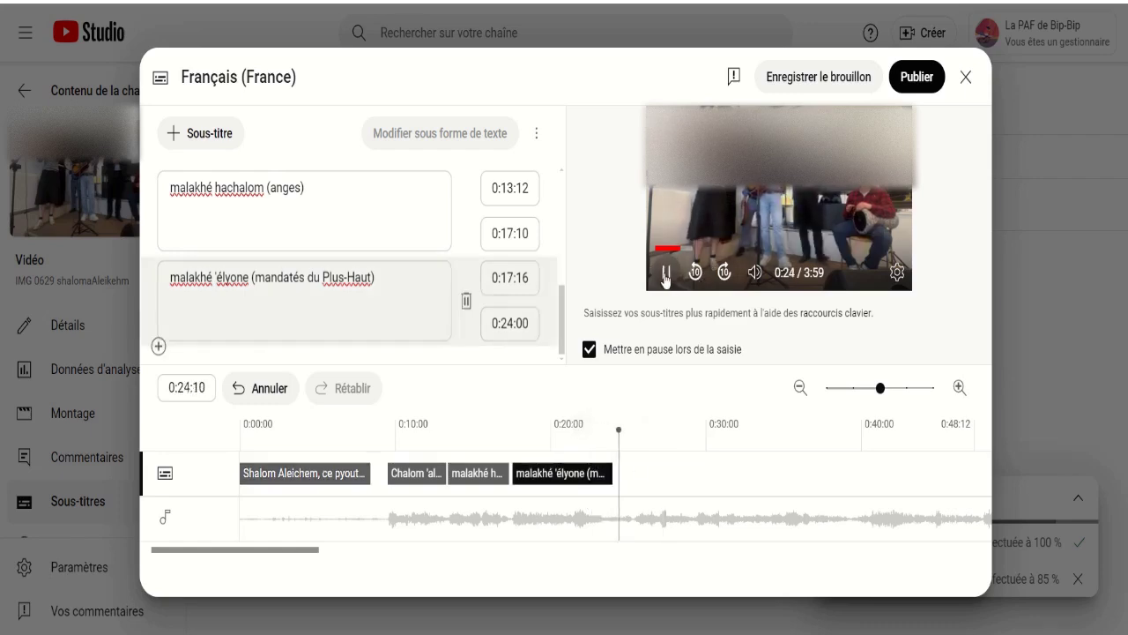
{"action": "left_click", "coordinate": [665, 273]}
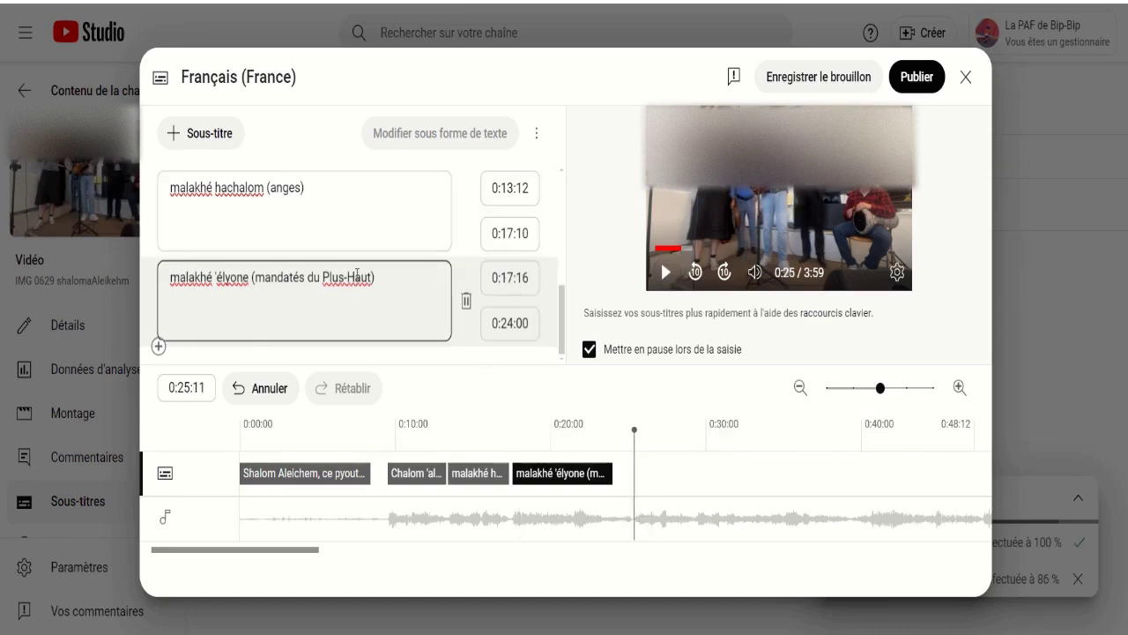
- Insert a new subtitle after "malakhé 'élyone (mandatés du Plus-Haut)" and time it from 0:25:08 to 0:31:21
{"action": "left_click", "coordinate": [159, 346]}
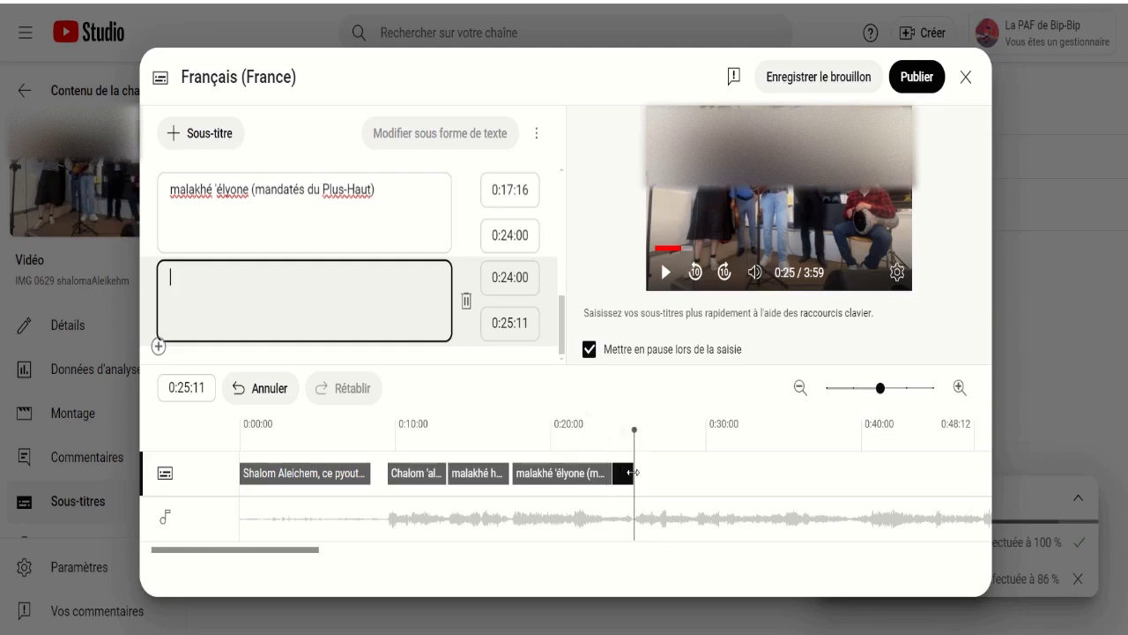
{"action": "left_click_drag", "start_coordinate": [632, 474], "coordinate": [731, 467]}
{"action": "left_click", "coordinate": [617, 476]}
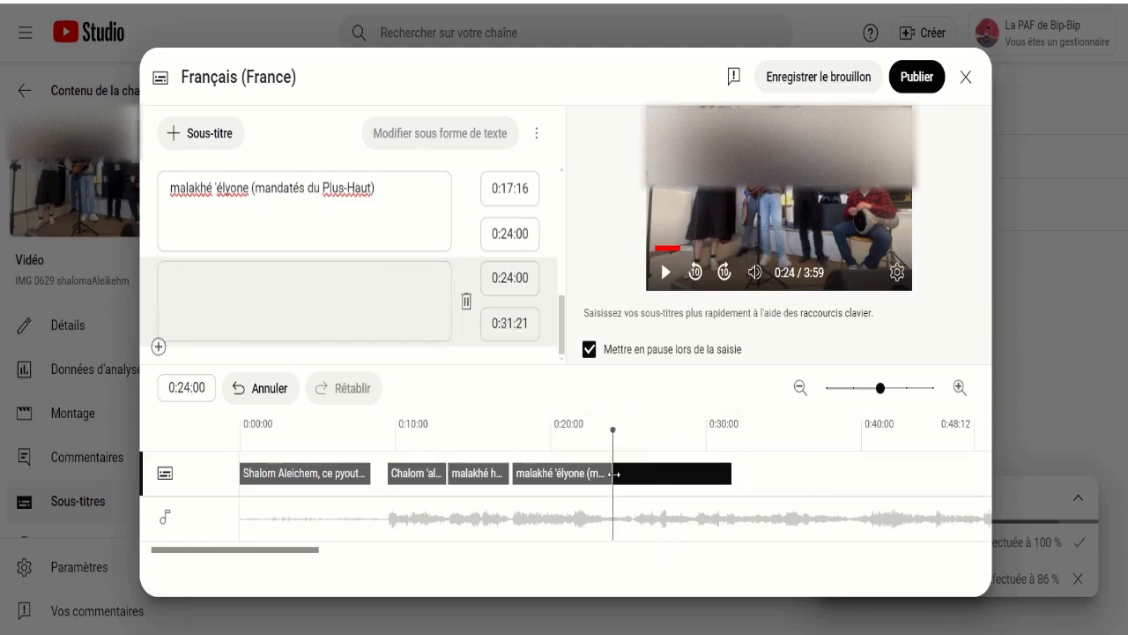
{"action": "left_click_drag", "start_coordinate": [614, 475], "coordinate": [637, 473]}
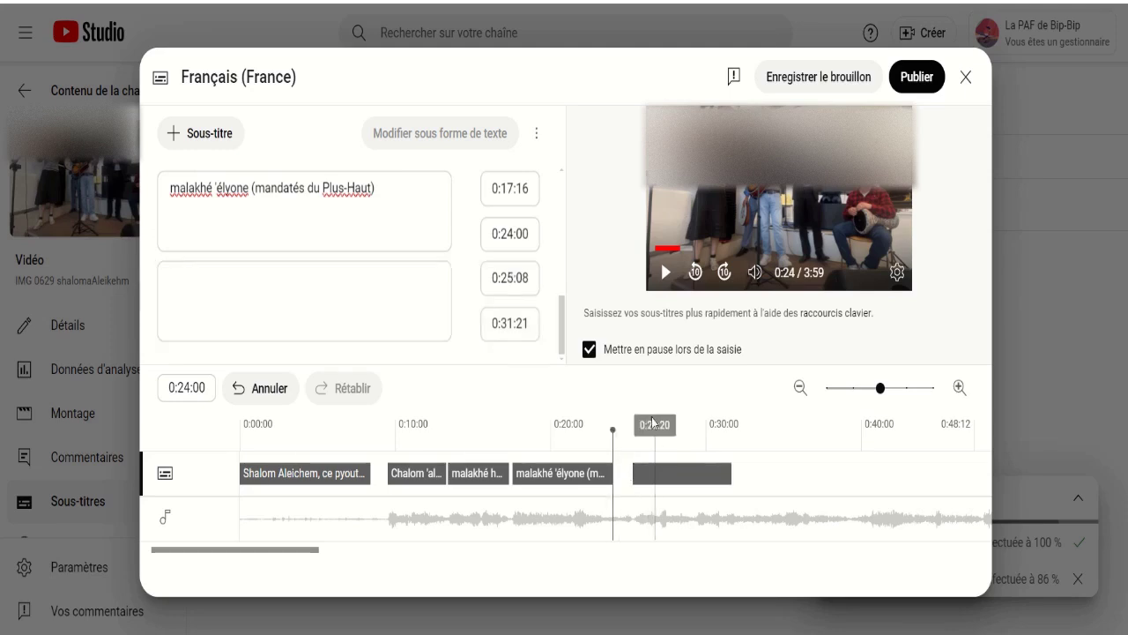
- Fill the new subtitle with "mimélékh" copied from the phonetic refrain and play the video to check its timing
{"action": "left_click", "coordinate": [321, 293]}
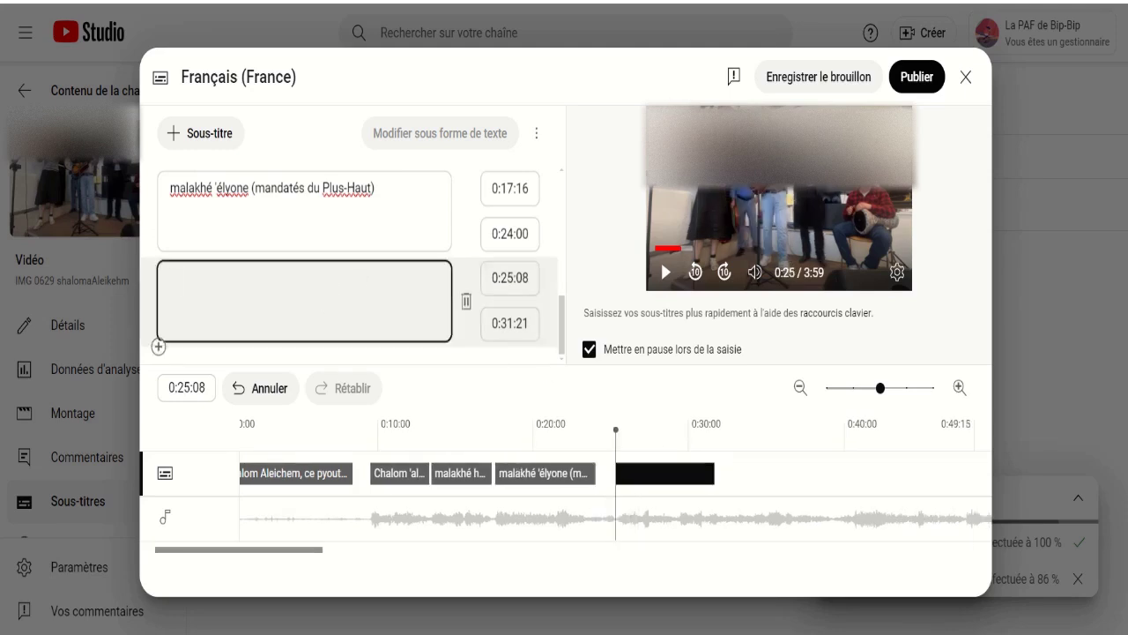
{"action": "key", "text": "ctrl+Tab"}
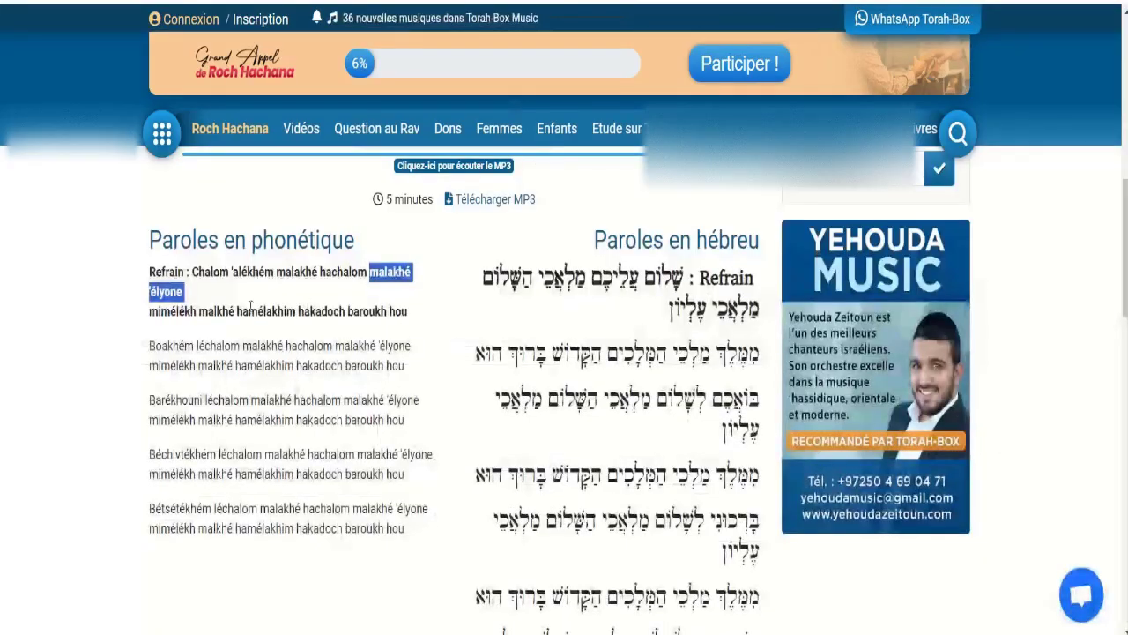
{"action": "double_click", "coordinate": [188, 310]}
{"action": "key", "text": "ctrl+c"}
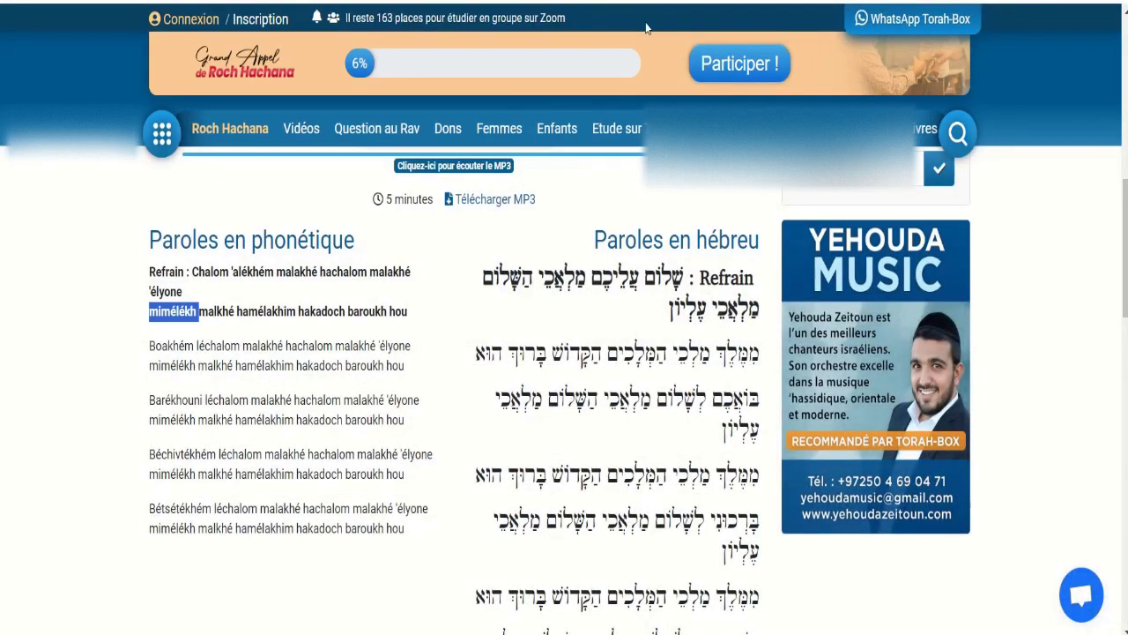
{"action": "key", "text": "ctrl+Tab"}
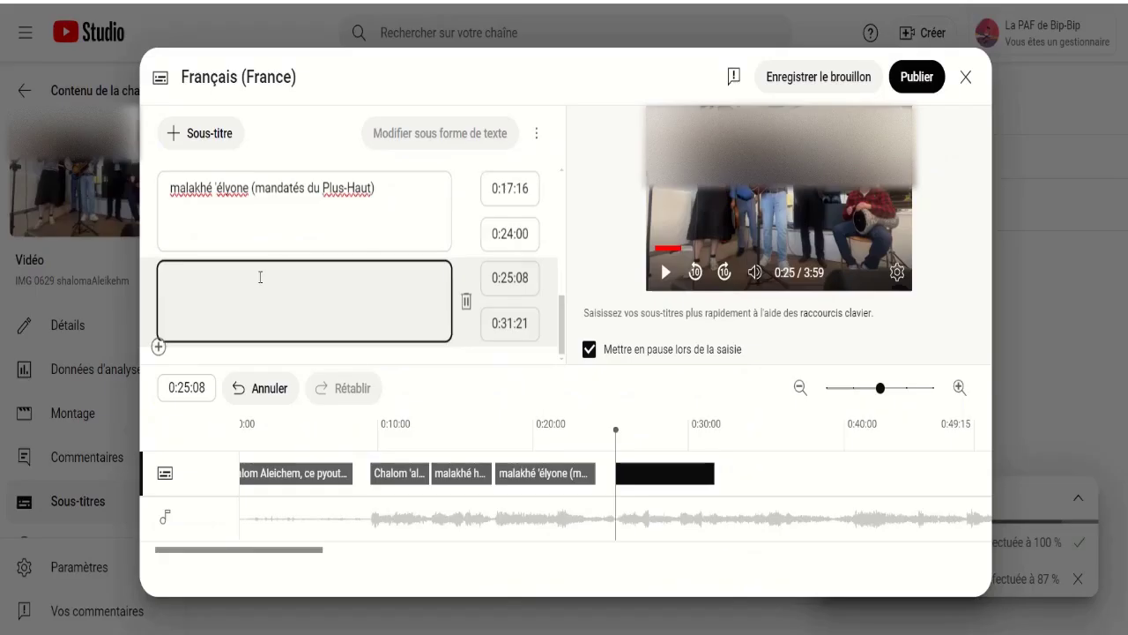
{"action": "key", "text": "ctrl+v"}
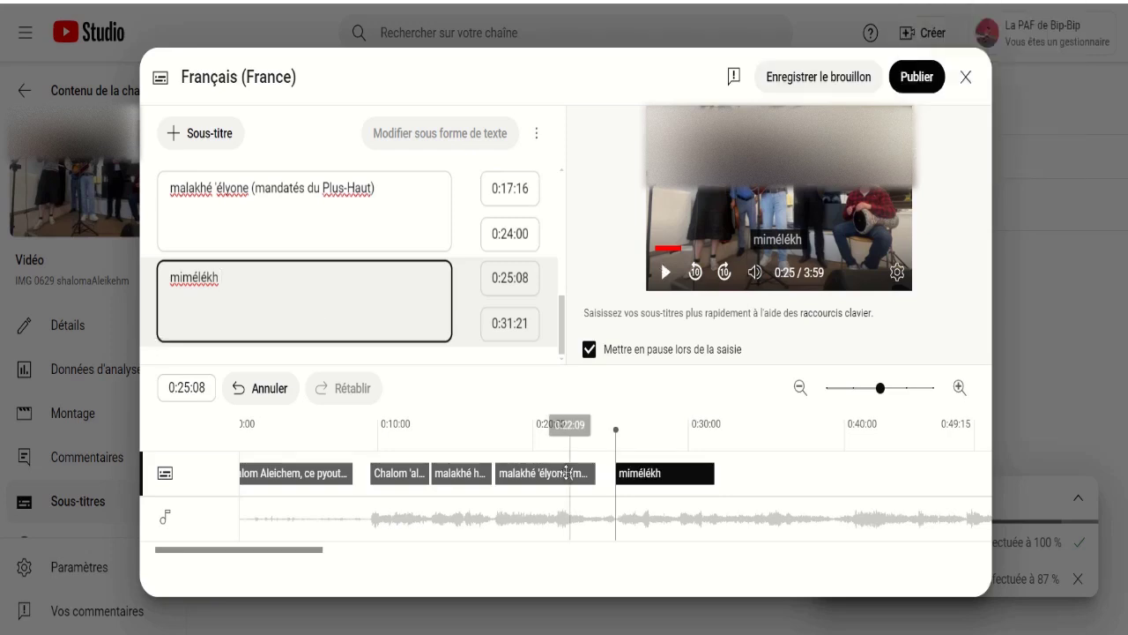
{"action": "left_click", "coordinate": [666, 273]}
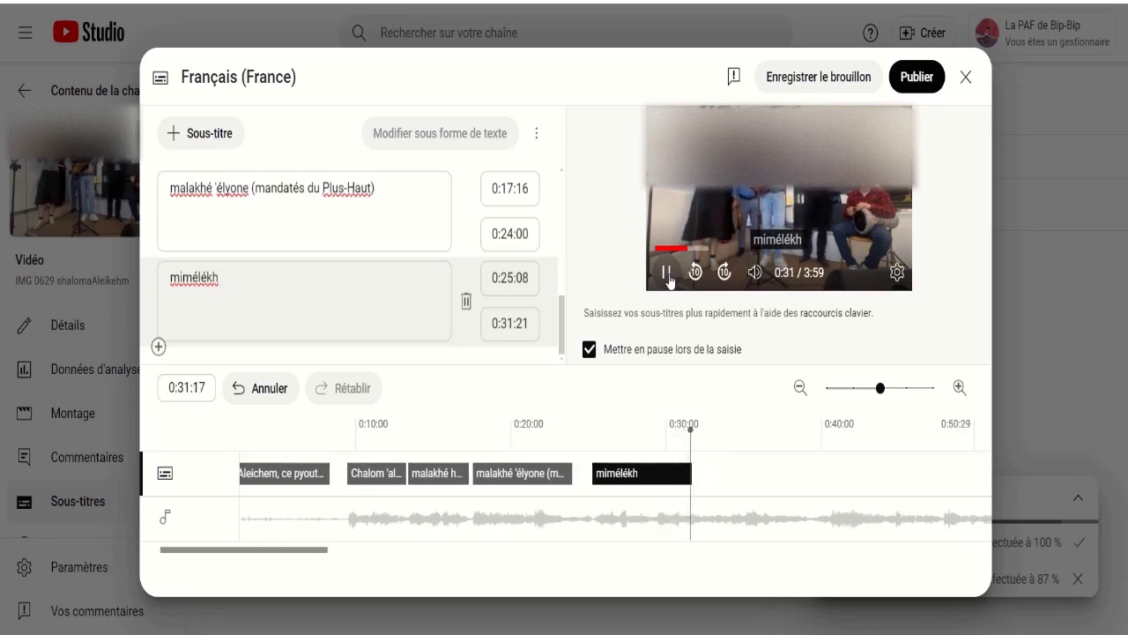
- Pause the video and extend the end of the "mimélékh" subtitle to 0:32:18
{"action": "left_click", "coordinate": [667, 274]}
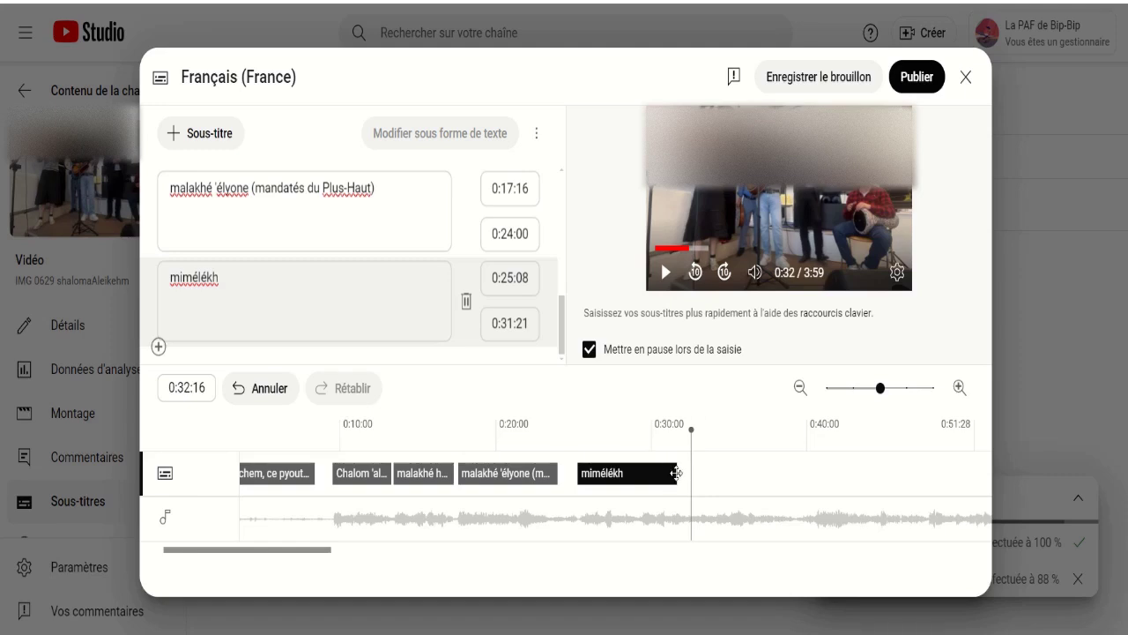
{"action": "left_click_drag", "start_coordinate": [677, 473], "coordinate": [691, 476]}
{"action": "left_click_drag", "start_coordinate": [690, 476], "coordinate": [691, 476]}
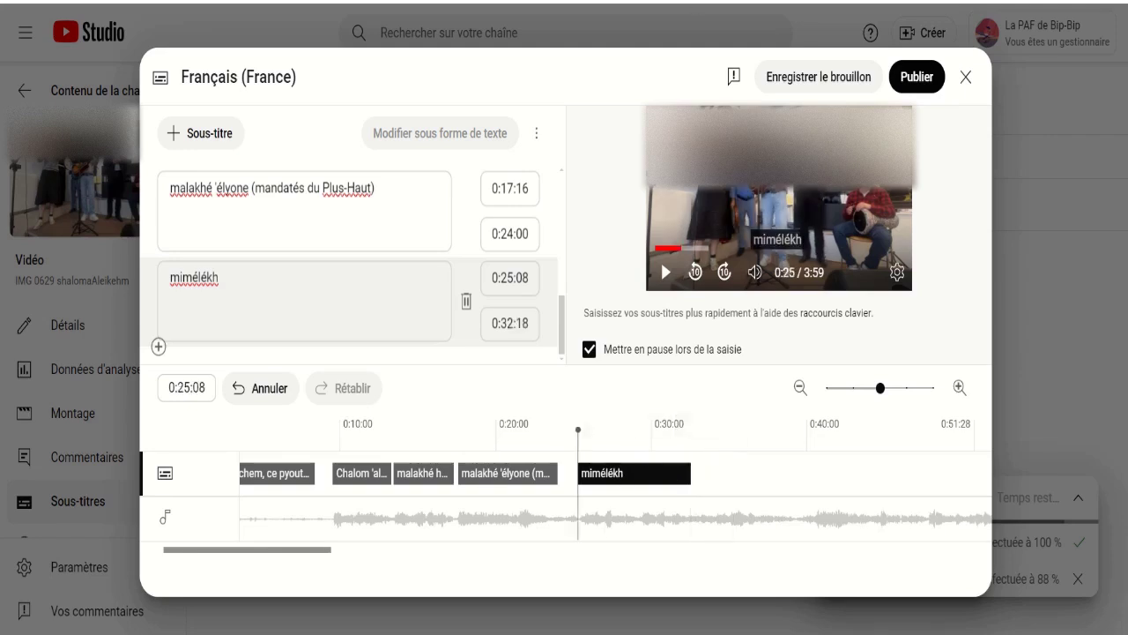
- Append "malkhé hamélakhim", copied from the phonetic refrain on the lyrics page, to the "mimélékh" subtitle
{"action": "left_click", "coordinate": [866, 2]}
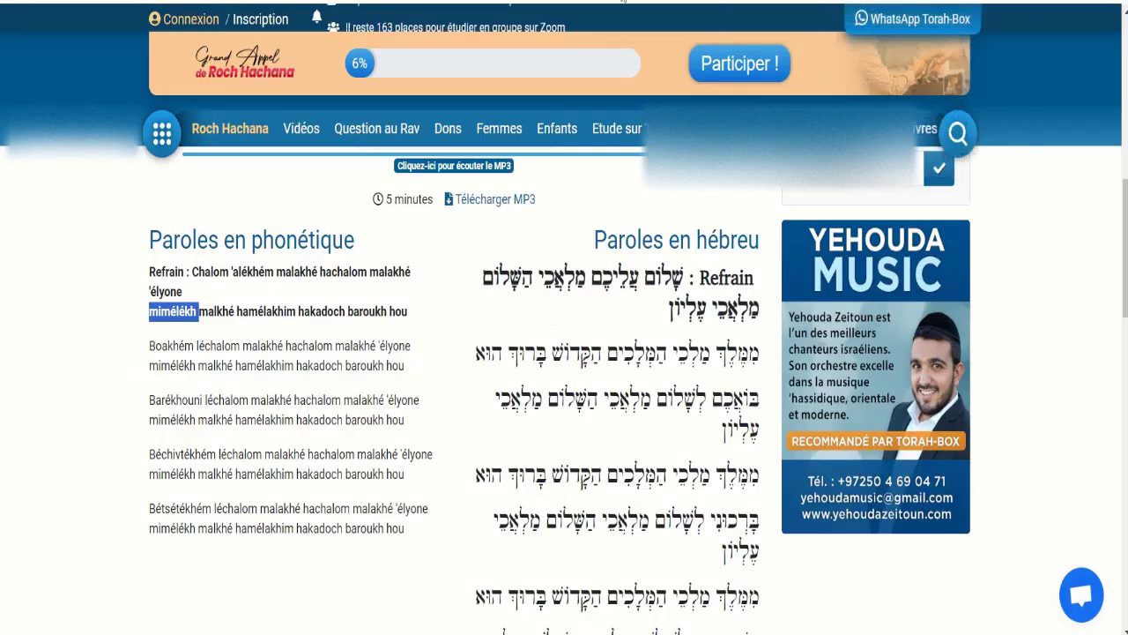
{"action": "left_click_drag", "start_coordinate": [219, 319], "coordinate": [251, 314]}
{"action": "key", "text": "ctrl+c"}
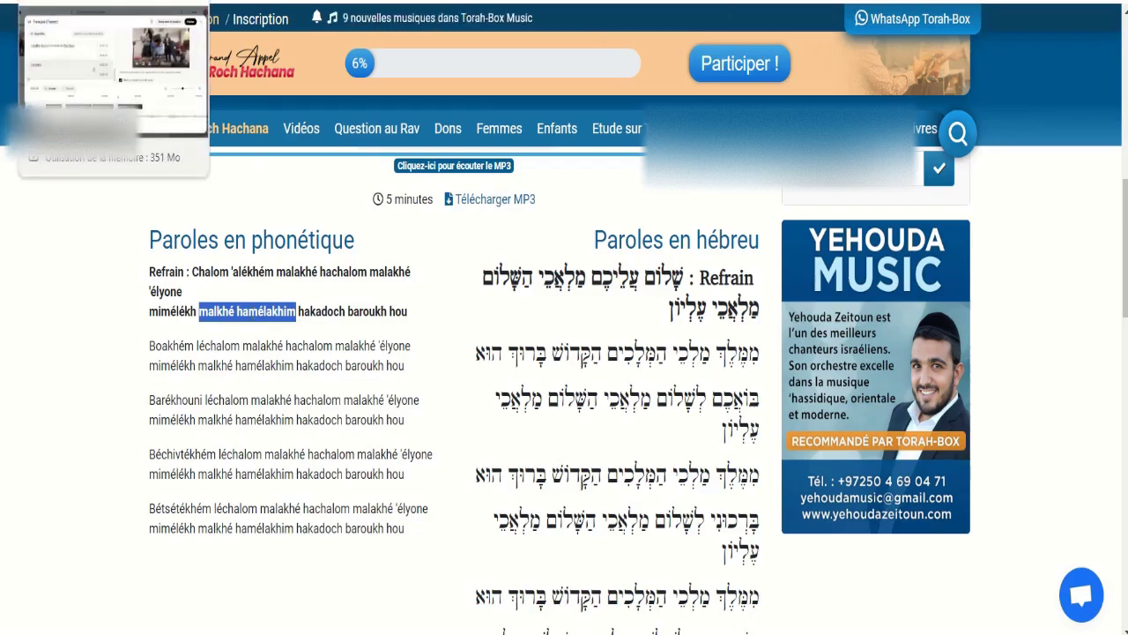
{"action": "left_click", "coordinate": [79, 2]}
{"action": "left_click", "coordinate": [261, 286]}
{"action": "key", "text": "ctrl+v"}
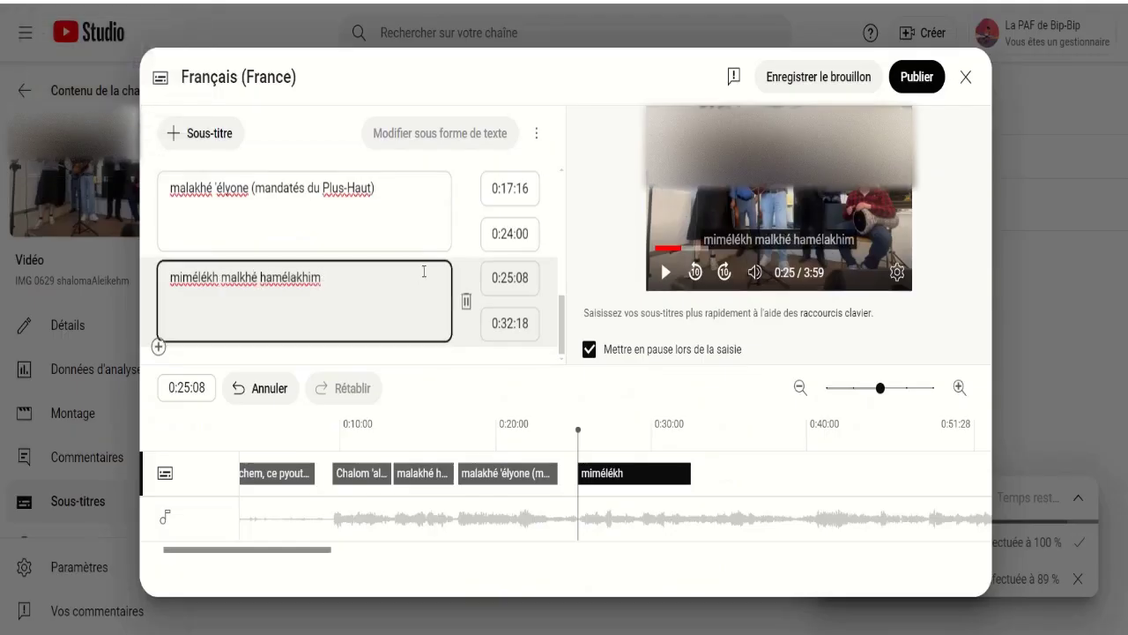
- Add the translation "(du Roi des rois des rois)", copied from the French lyrics page without its trailing comma, after "mimélékh malkhé hamélakhim"
{"action": "type", "text": "("}
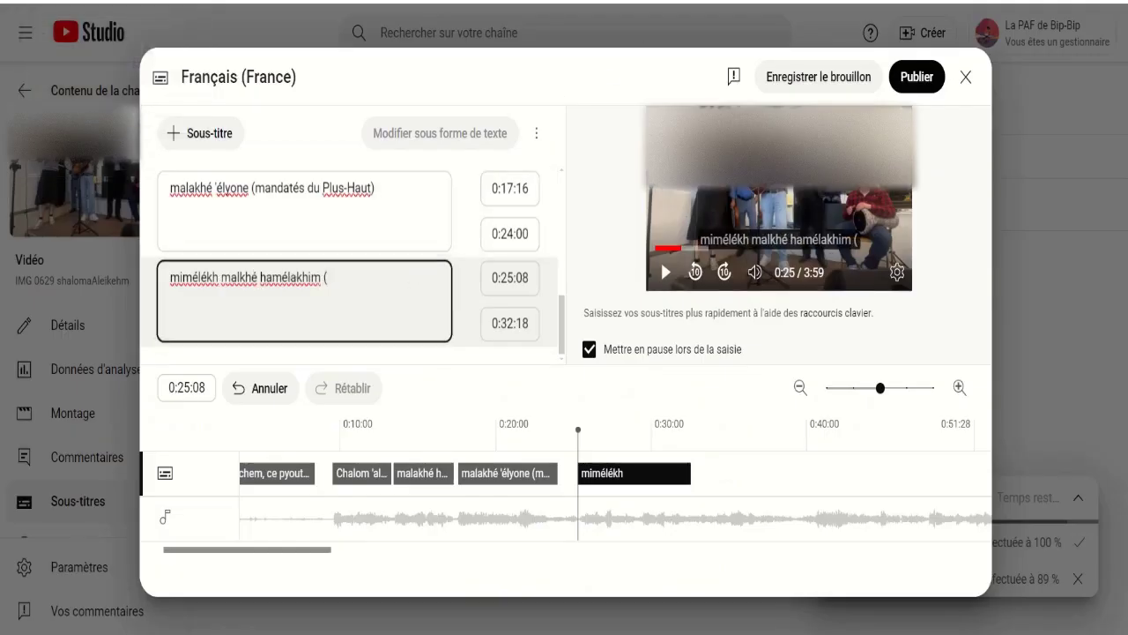
{"action": "key", "text": "ctrl+Tab"}
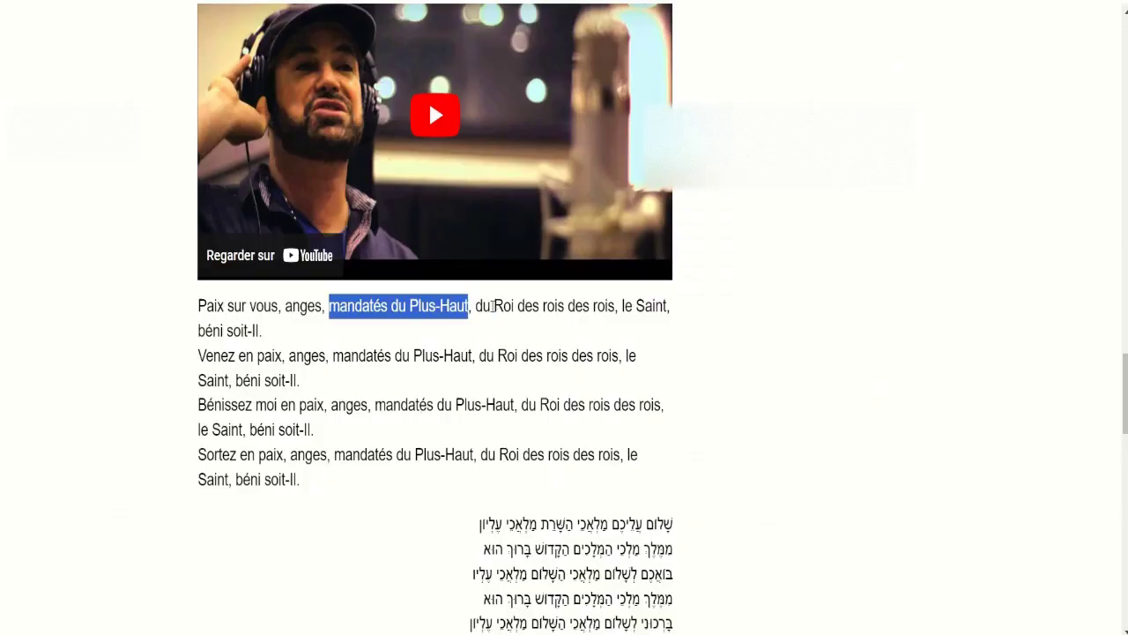
{"action": "left_click_drag", "start_coordinate": [477, 306], "coordinate": [614, 301]}
{"action": "key", "text": "ctrl+c"}
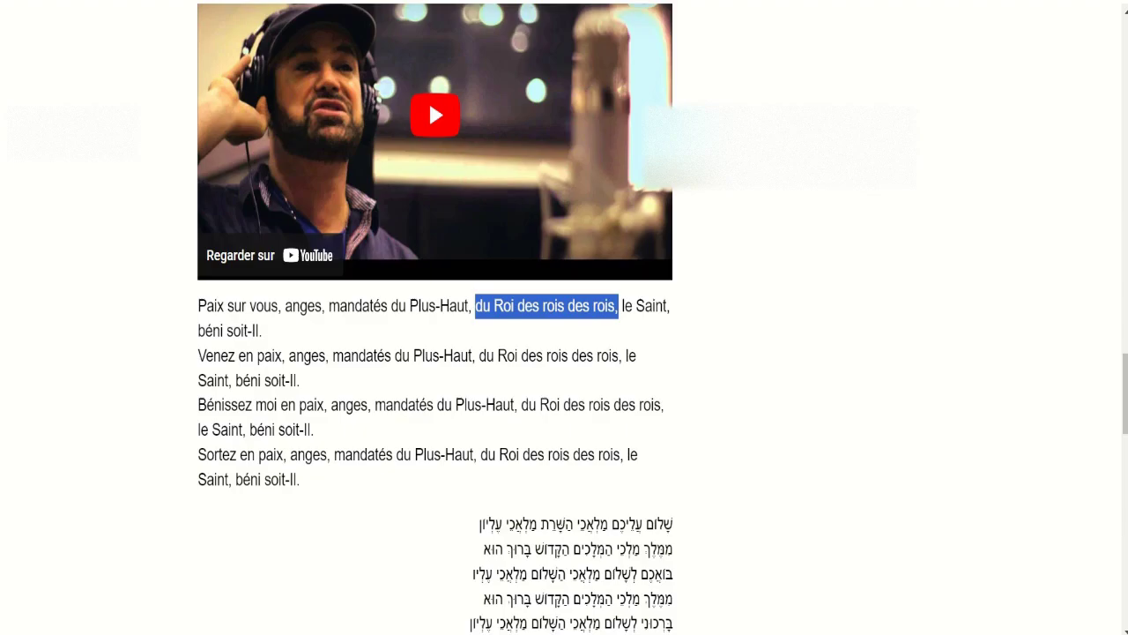
{"action": "key", "text": "alt+Tab"}
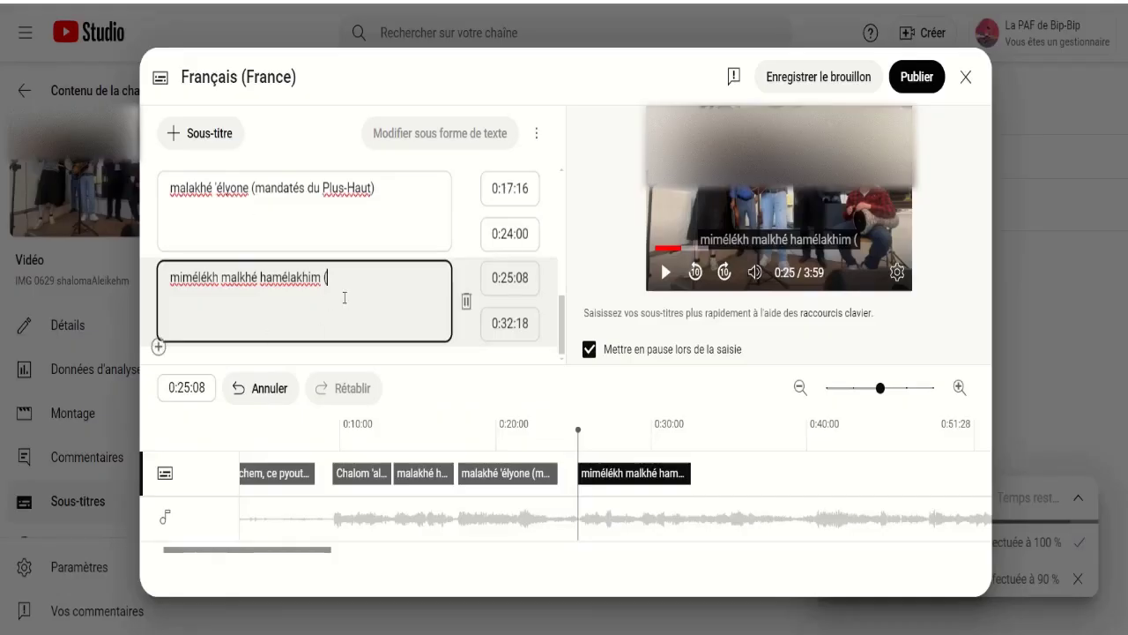
{"action": "key", "text": "ctrl+v"}
{"action": "key", "text": "BackSpace"}
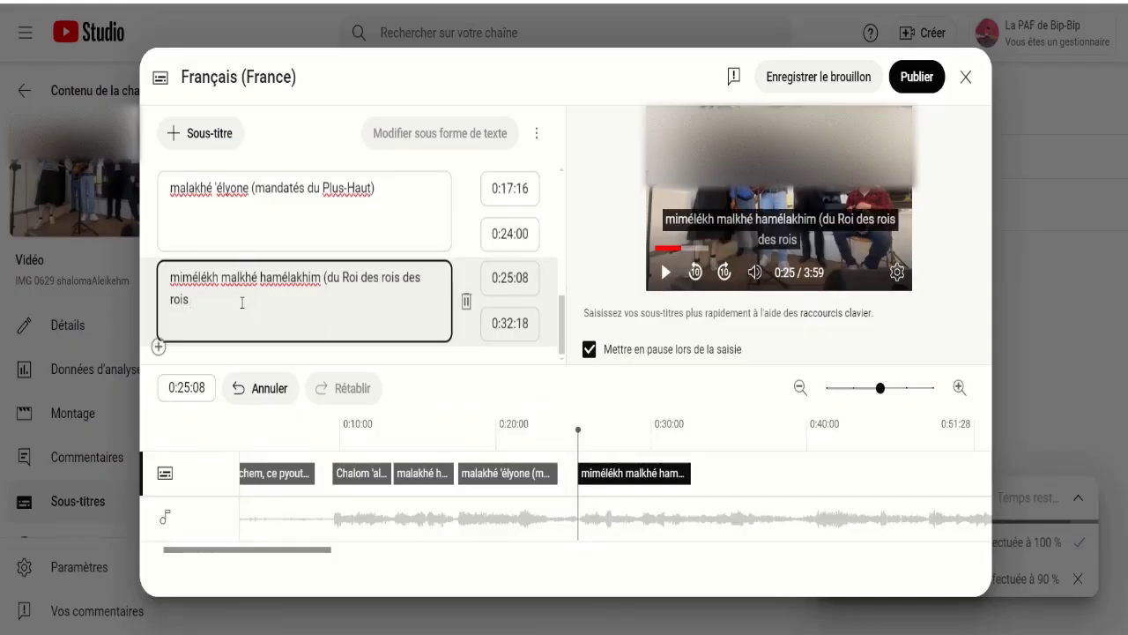
{"action": "type", "text": ")"}
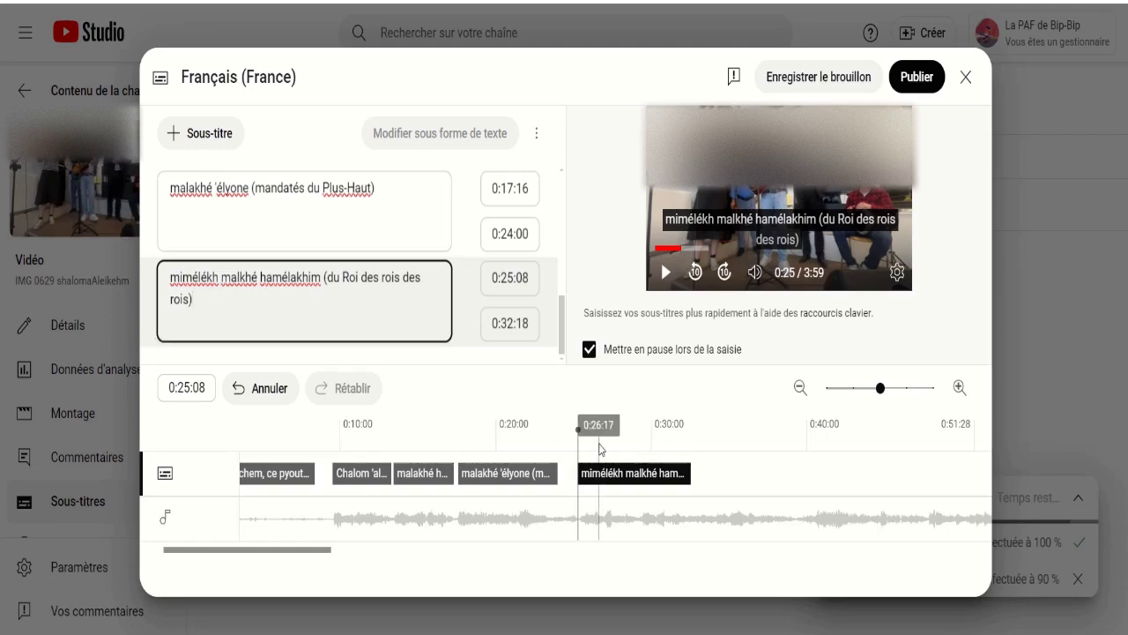
- Replay the video around the end of the "mimélékh malkhé hamélakhim" subtitle to check where the next sung line starts
{"action": "left_click", "coordinate": [688, 505]}
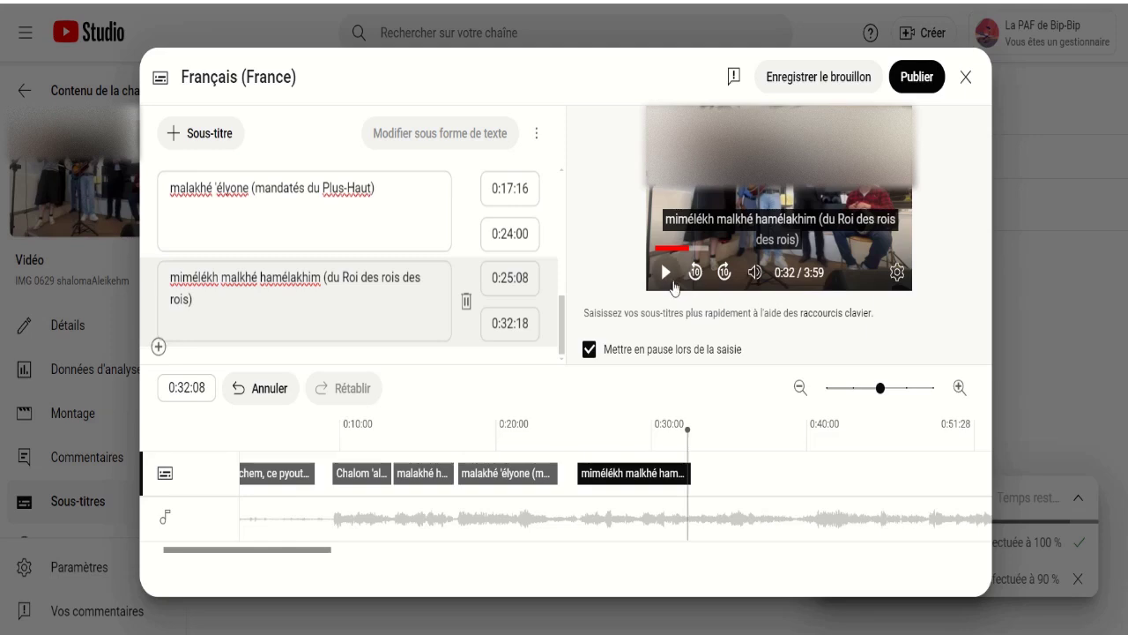
{"action": "left_click", "coordinate": [667, 273]}
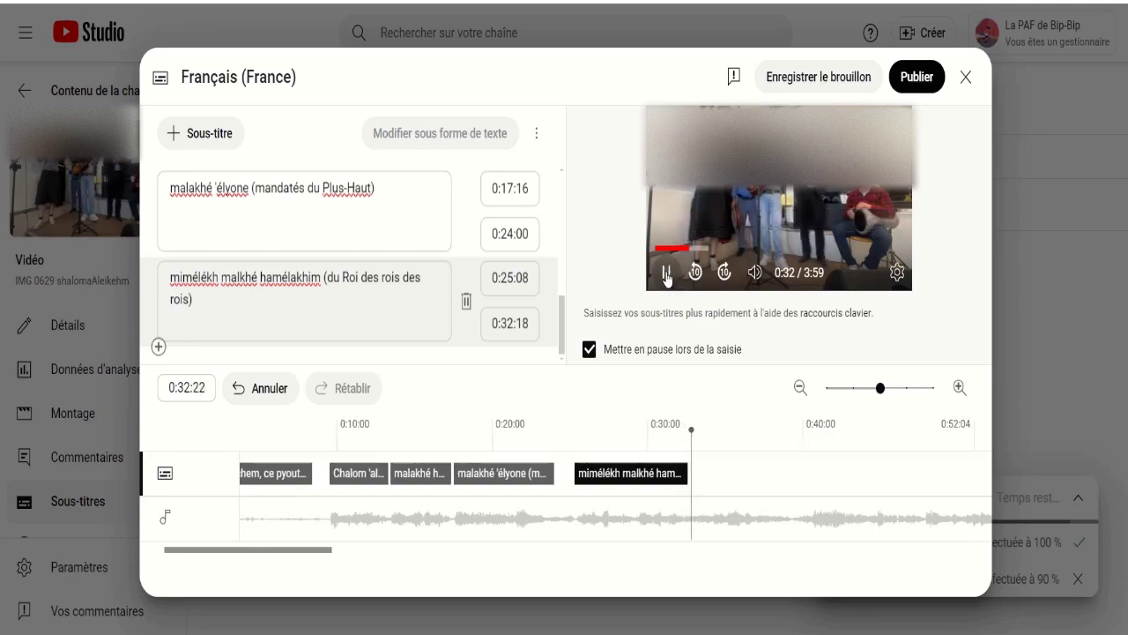
{"action": "left_click", "coordinate": [667, 273]}
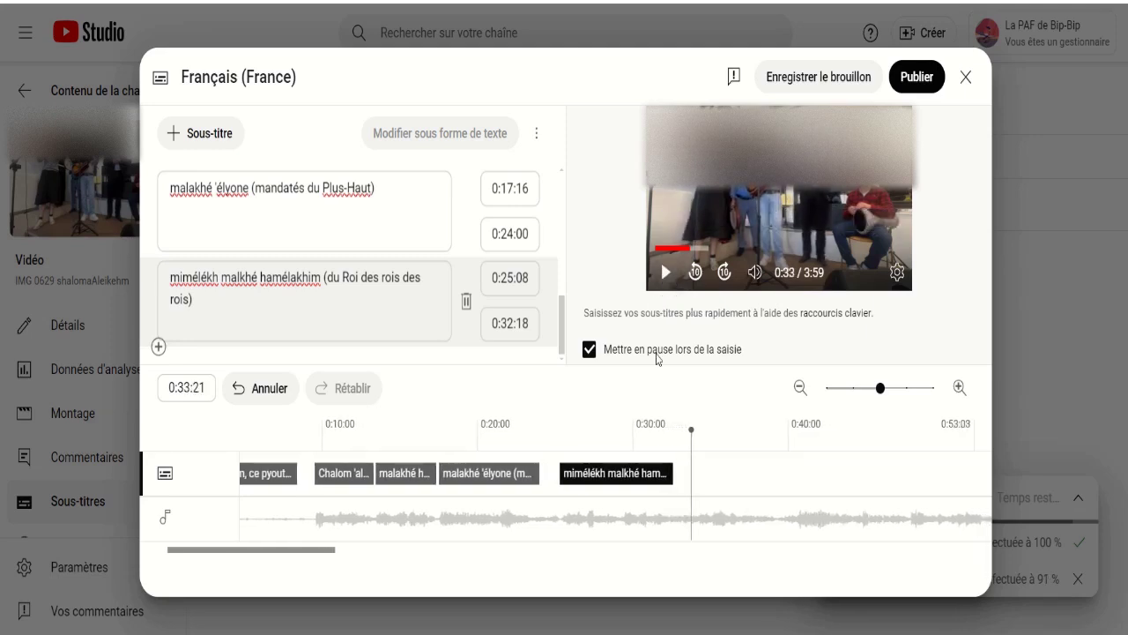
{"action": "left_click", "coordinate": [673, 508]}
{"action": "left_click", "coordinate": [669, 509]}
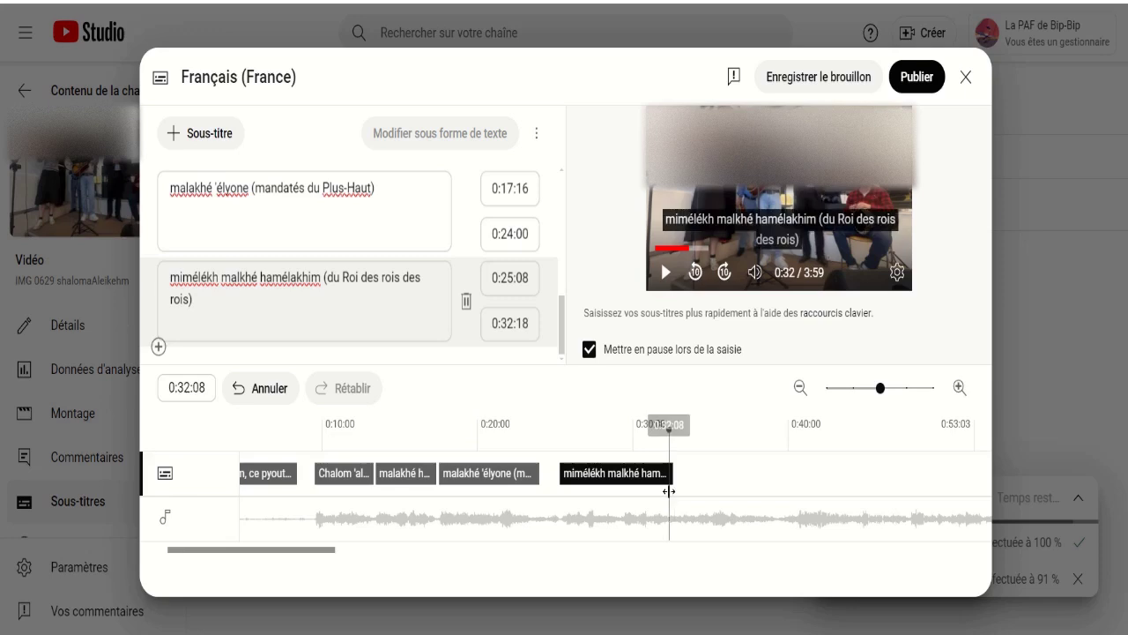
{"action": "left_click", "coordinate": [667, 280]}
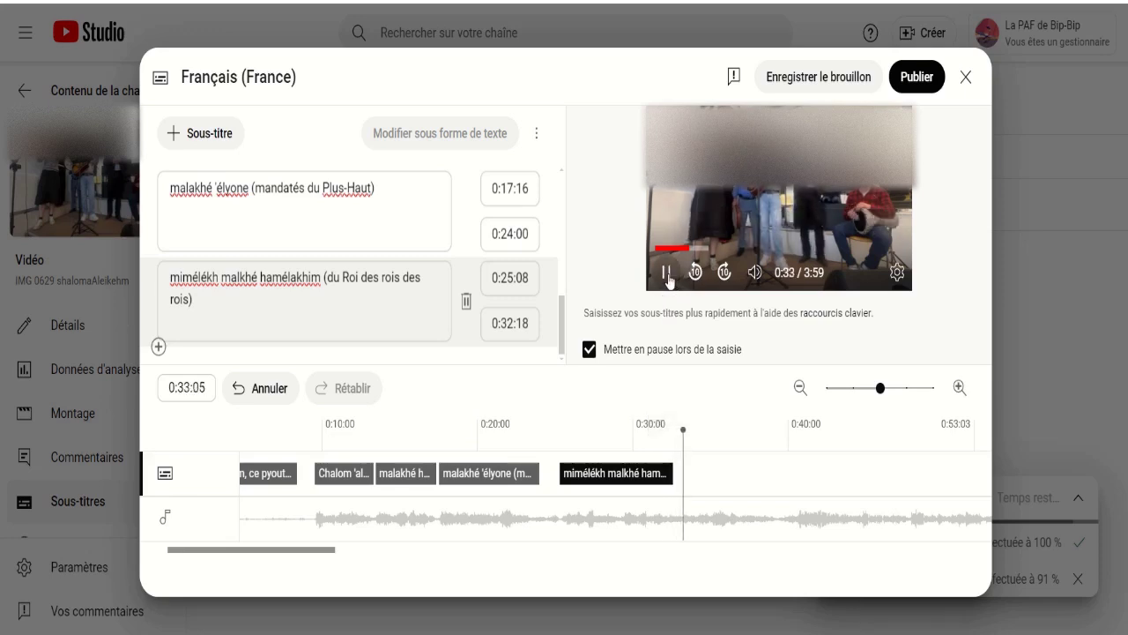
{"action": "left_click", "coordinate": [667, 280]}
{"action": "left_click_drag", "start_coordinate": [687, 503], "coordinate": [681, 505]}
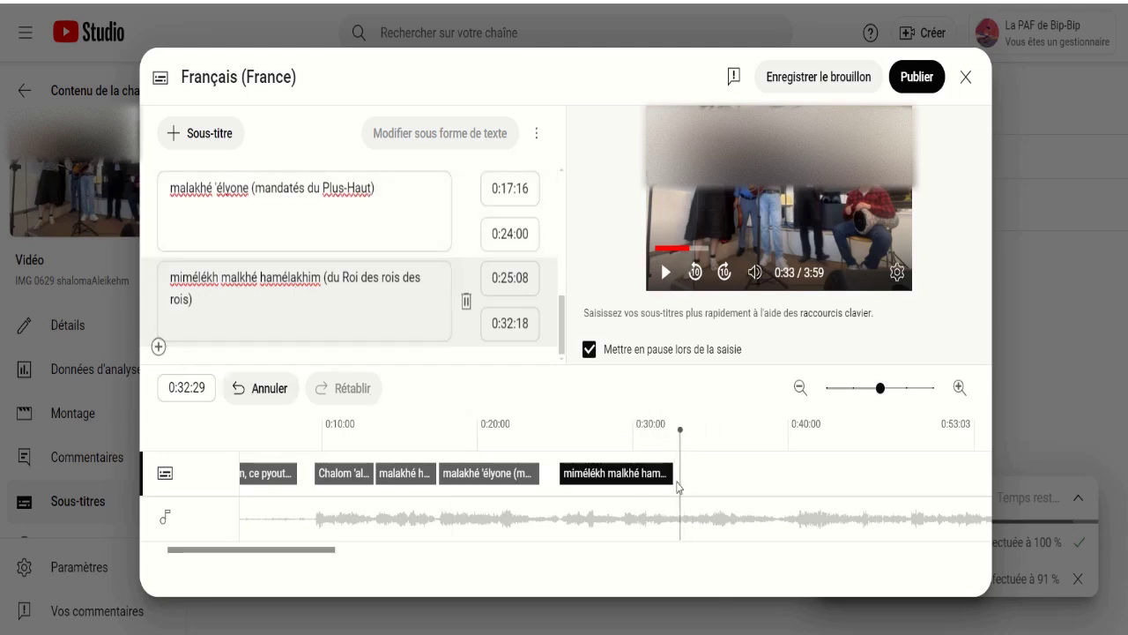
- Play the video to 0:39:05 and insert a new subtitle running from 0:32:18 to 0:39:05 after the "mimélékh malkhé hamélakhim" one
{"action": "left_click", "coordinate": [666, 275]}
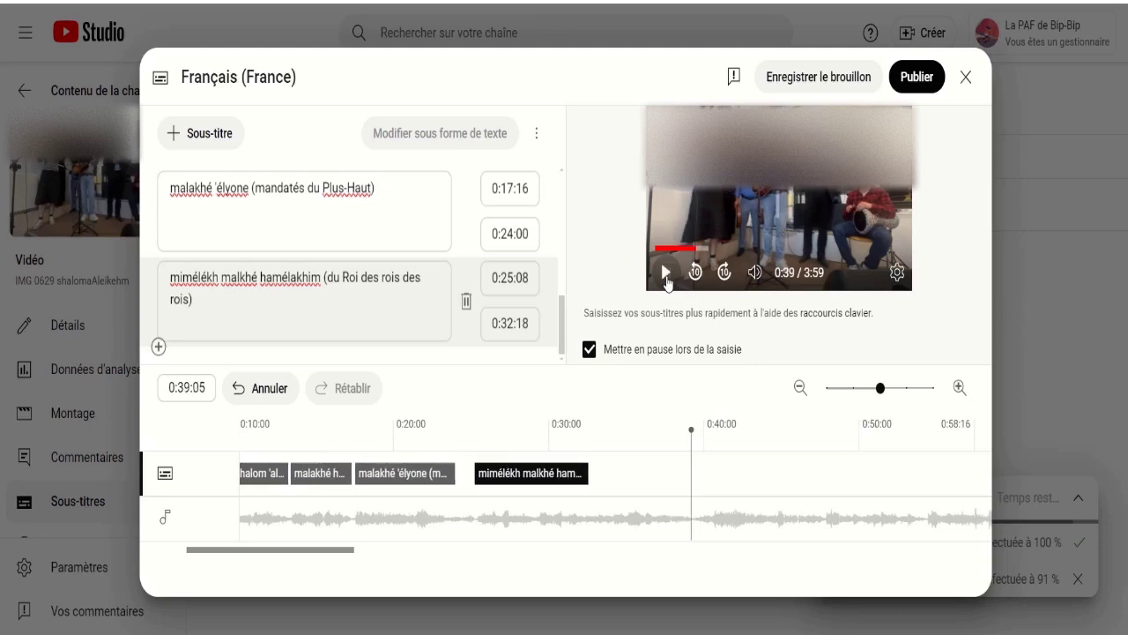
{"action": "left_click", "coordinate": [667, 275]}
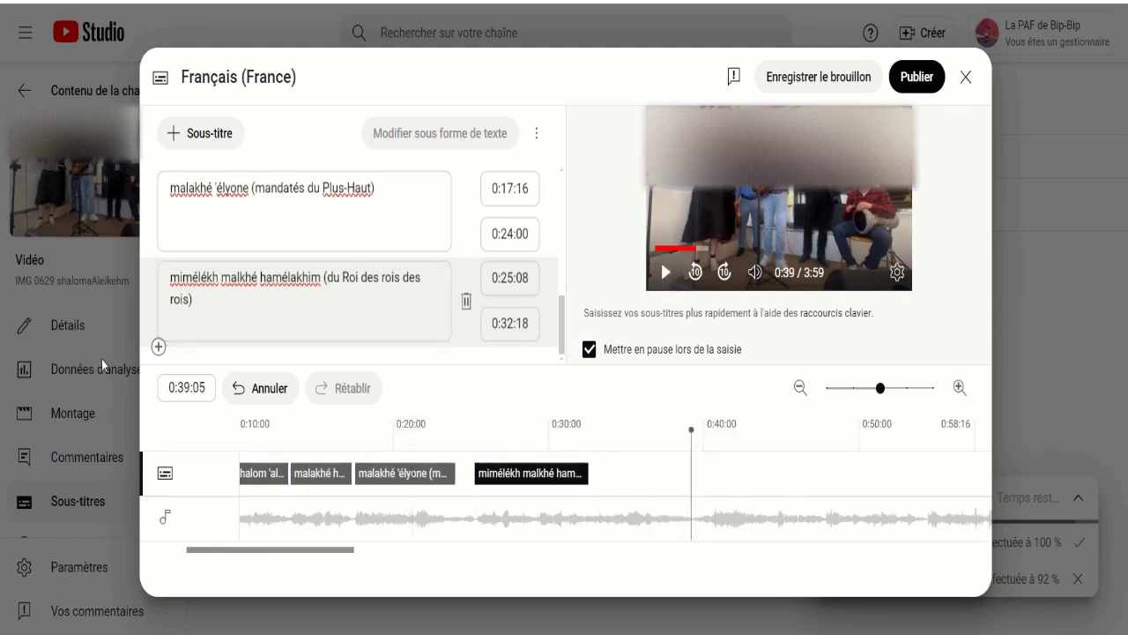
{"action": "left_click", "coordinate": [159, 348]}
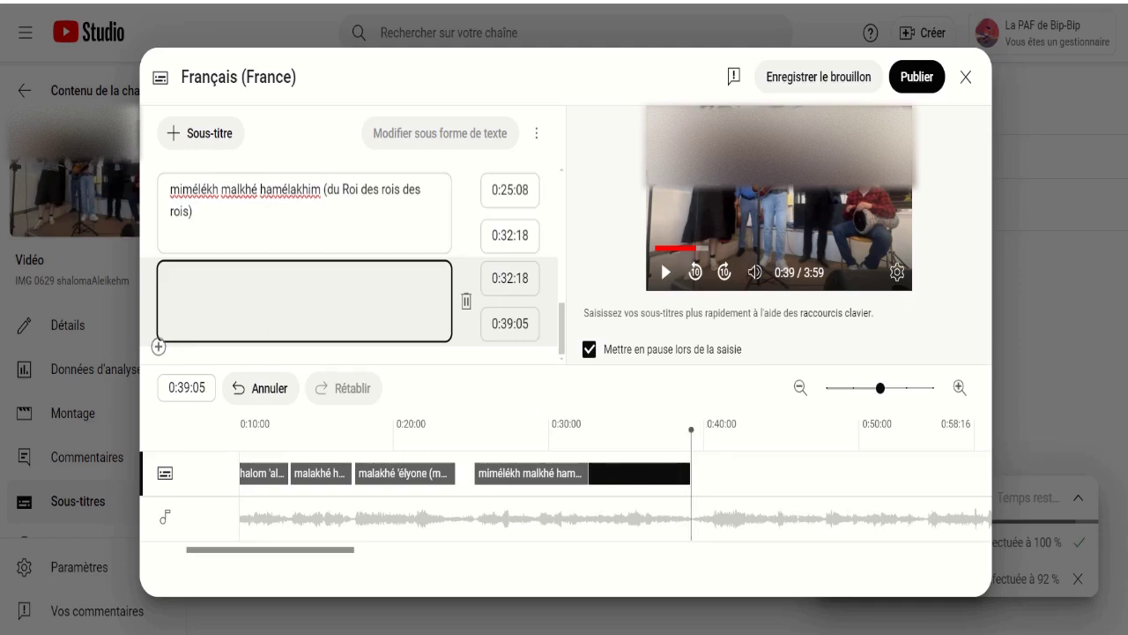
- Fill the new subtitle with "hakadoch baroukh hou" copied from the phonetic refrain, followed by an opening parenthesis
{"action": "key", "text": "alt+Tab"}
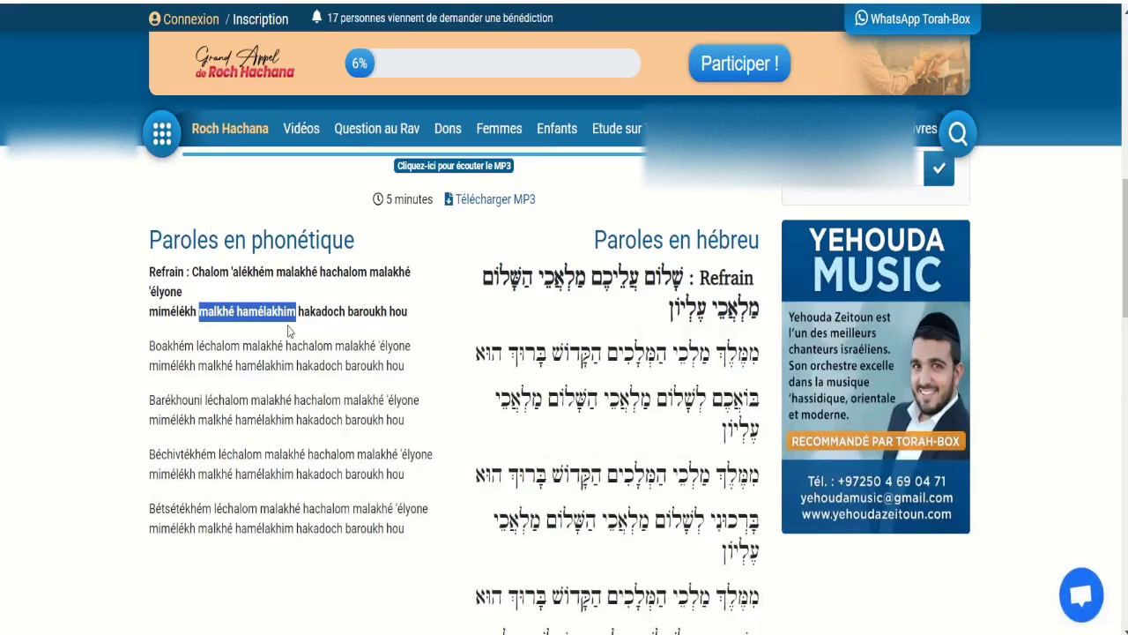
{"action": "left_click_drag", "start_coordinate": [299, 311], "coordinate": [407, 312]}
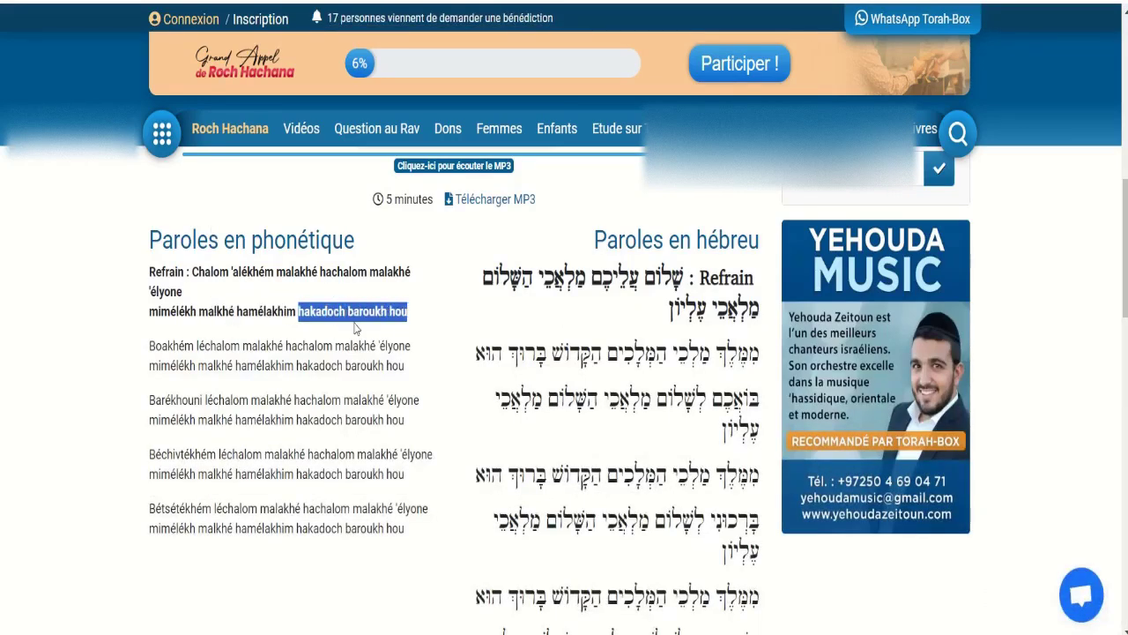
{"action": "key", "text": "ctrl+c"}
{"action": "key", "text": "alt+Tab"}
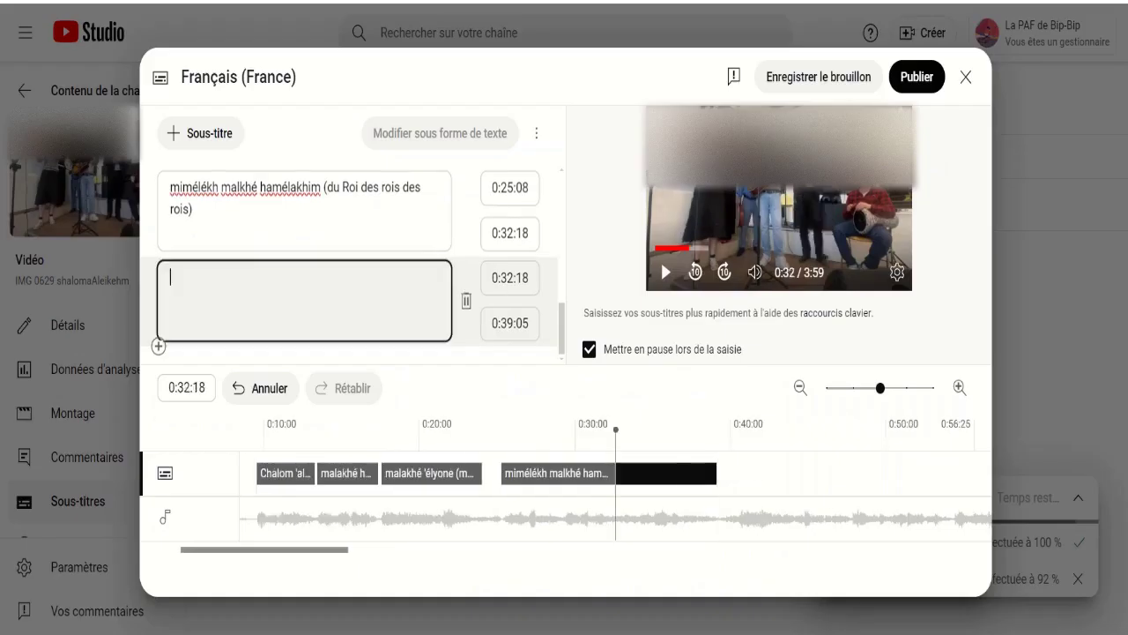
{"action": "key", "text": "ctrl+v"}
{"action": "type", "text": "("}
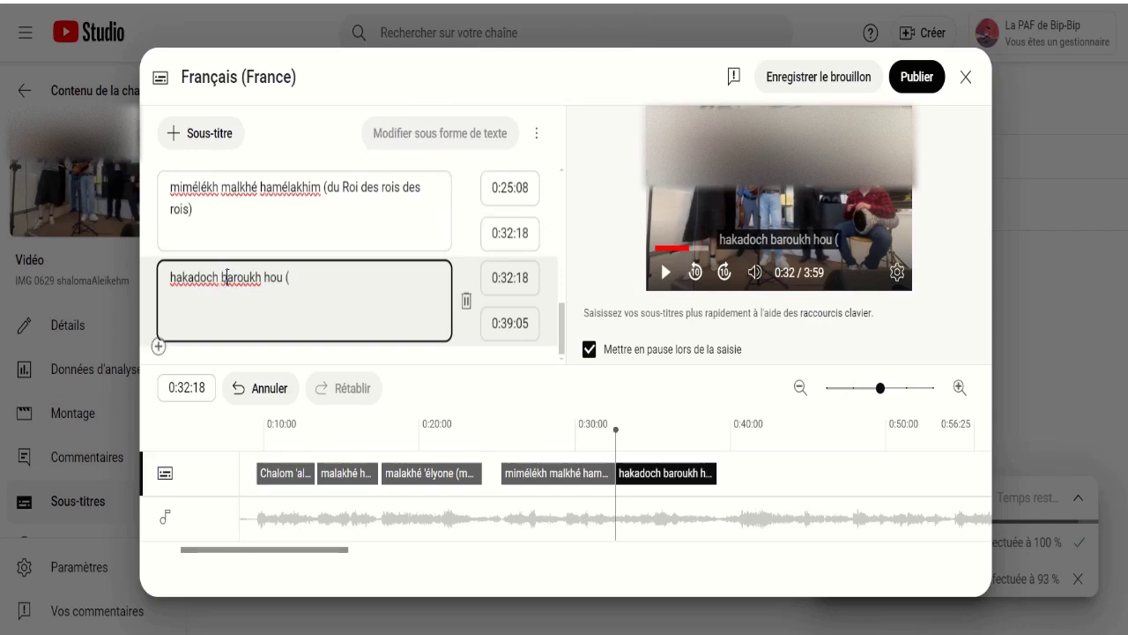
- Capitalise the initials of "Baroukh" and "Hou" in the new subtitle
{"action": "key", "text": "shift+Left"}
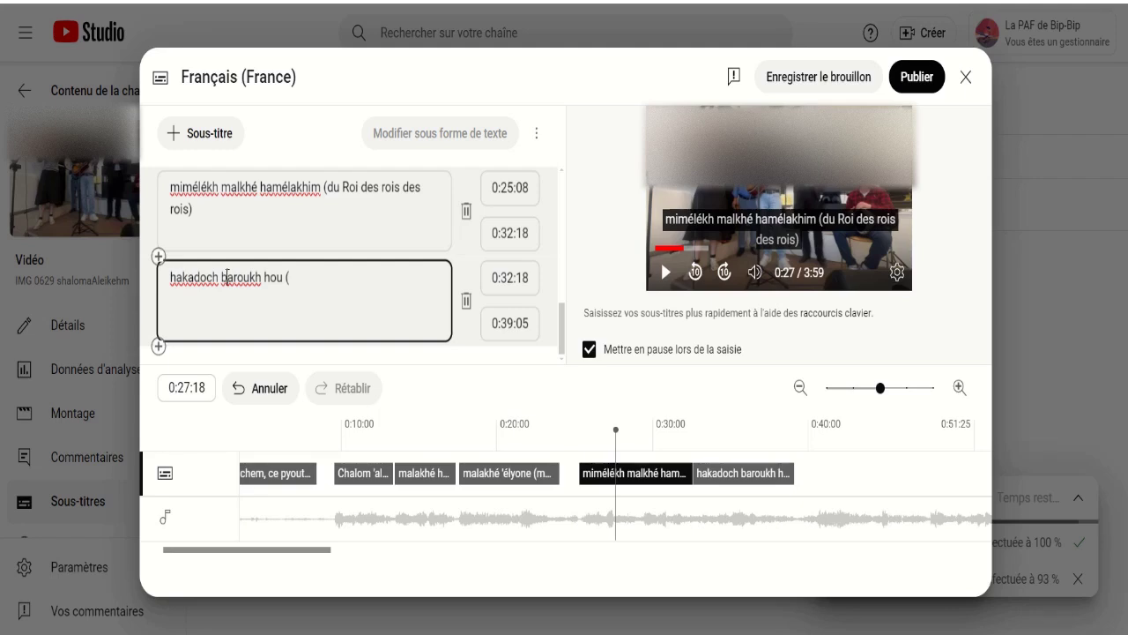
{"action": "left_click_drag", "start_coordinate": [228, 276], "coordinate": [222, 277]}
{"action": "type", "text": "B"}
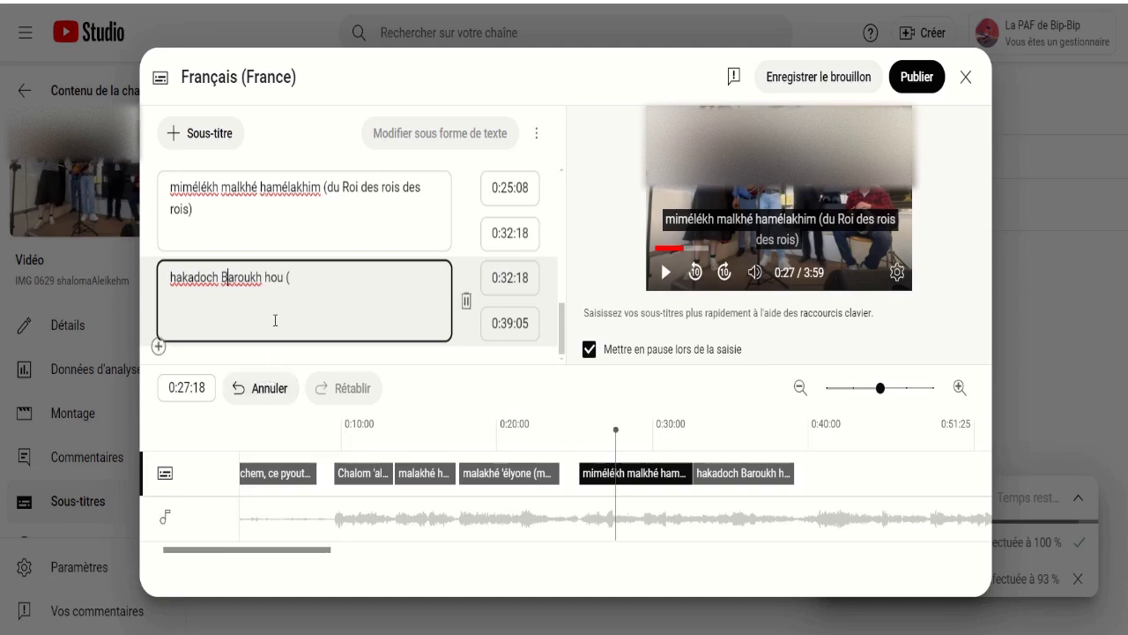
{"action": "left_click_drag", "start_coordinate": [265, 280], "coordinate": [273, 282]}
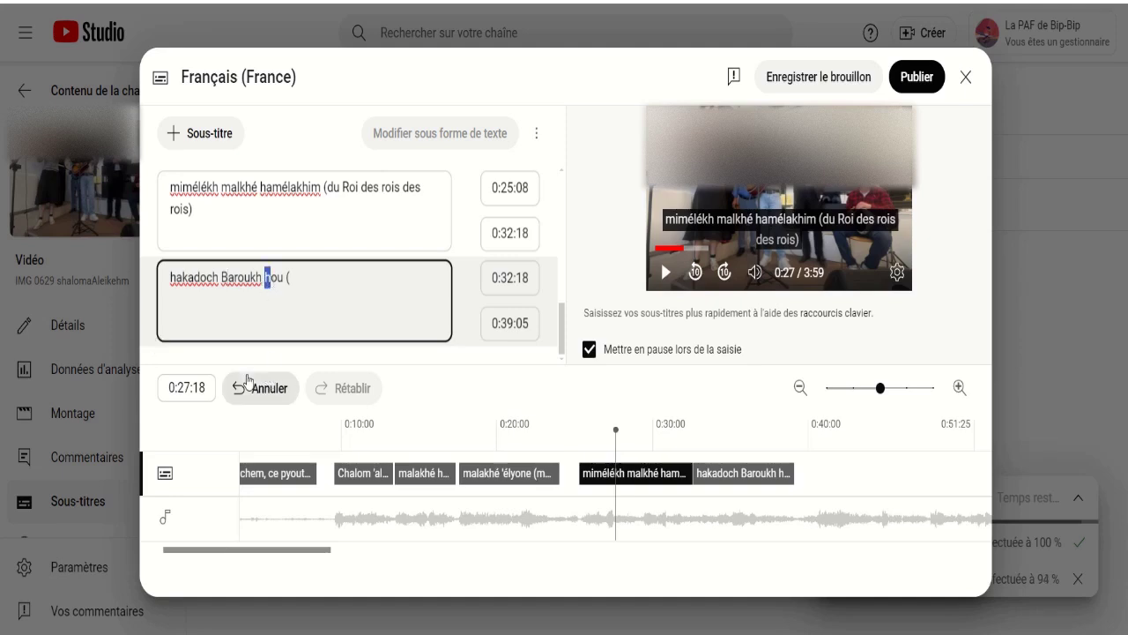
{"action": "type", "text": "H"}
- Complete the parenthesis after "hakadoch Baroukh Hou" with "le Saint, béni soit-Il", copied from the French lyrics page without its final period, and close it
{"action": "left_click", "coordinate": [960, 1]}
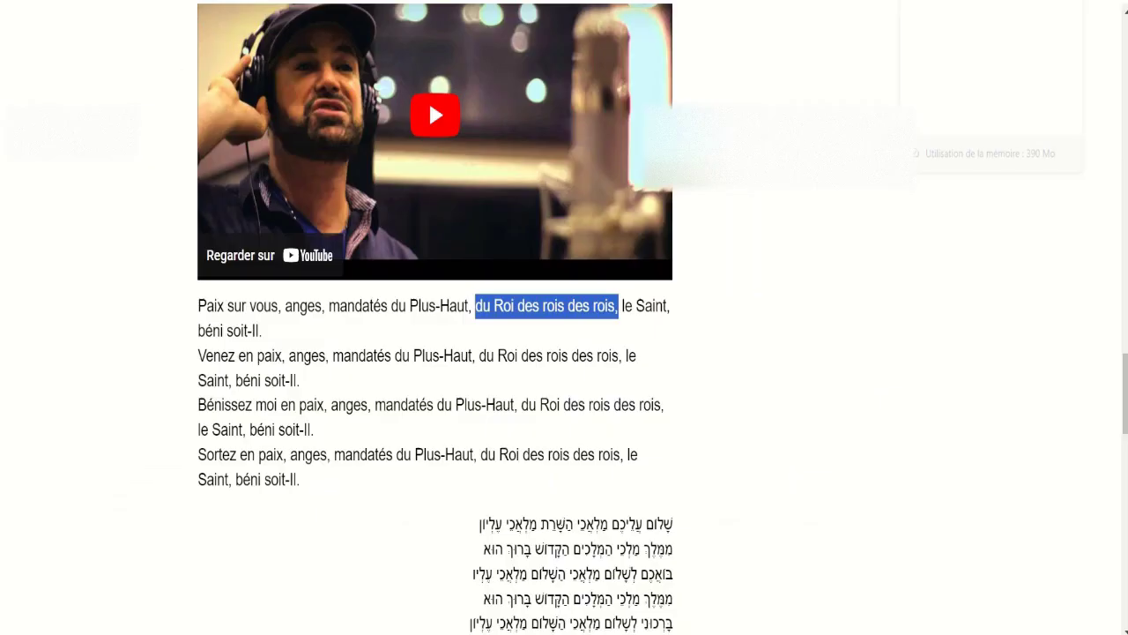
{"action": "left_click", "coordinate": [628, 307]}
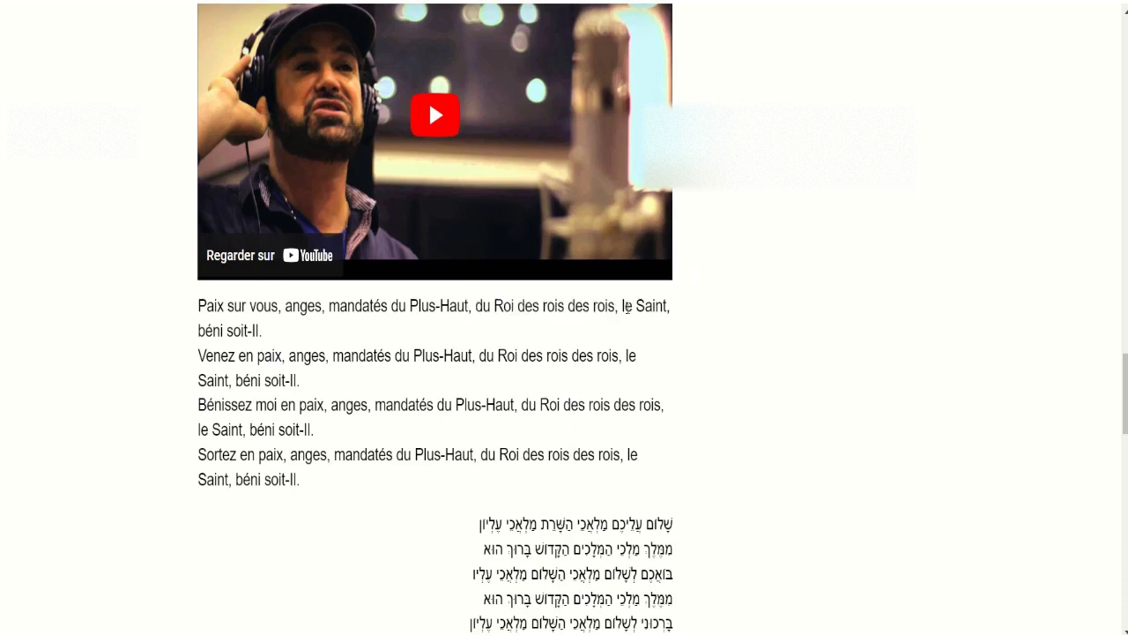
{"action": "left_click_drag", "start_coordinate": [628, 307], "coordinate": [265, 332]}
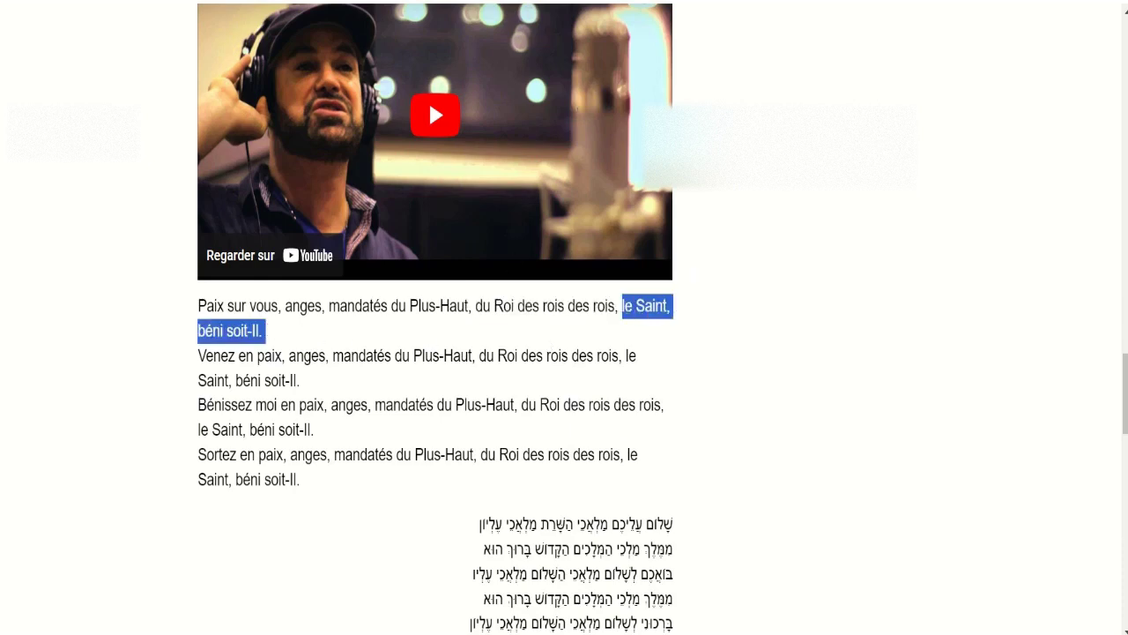
{"action": "left_click", "coordinate": [493, 2]}
{"action": "left_click", "coordinate": [340, 277]}
{"action": "key", "text": "ctrl+v"}
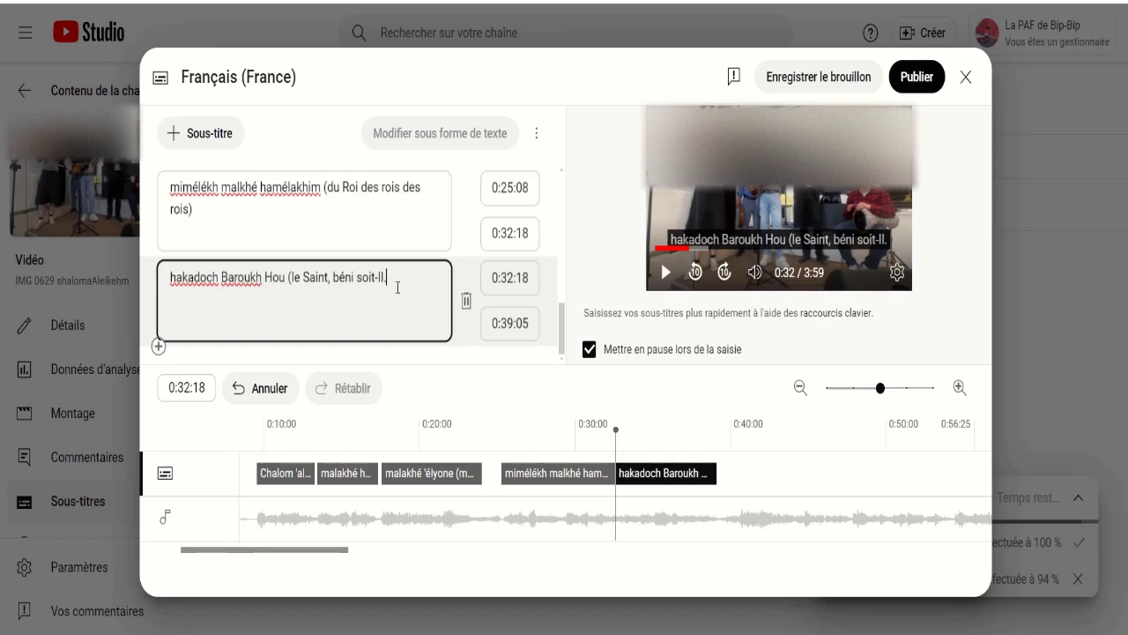
{"action": "key", "text": "BackSpace"}
{"action": "type", "text": ")"}
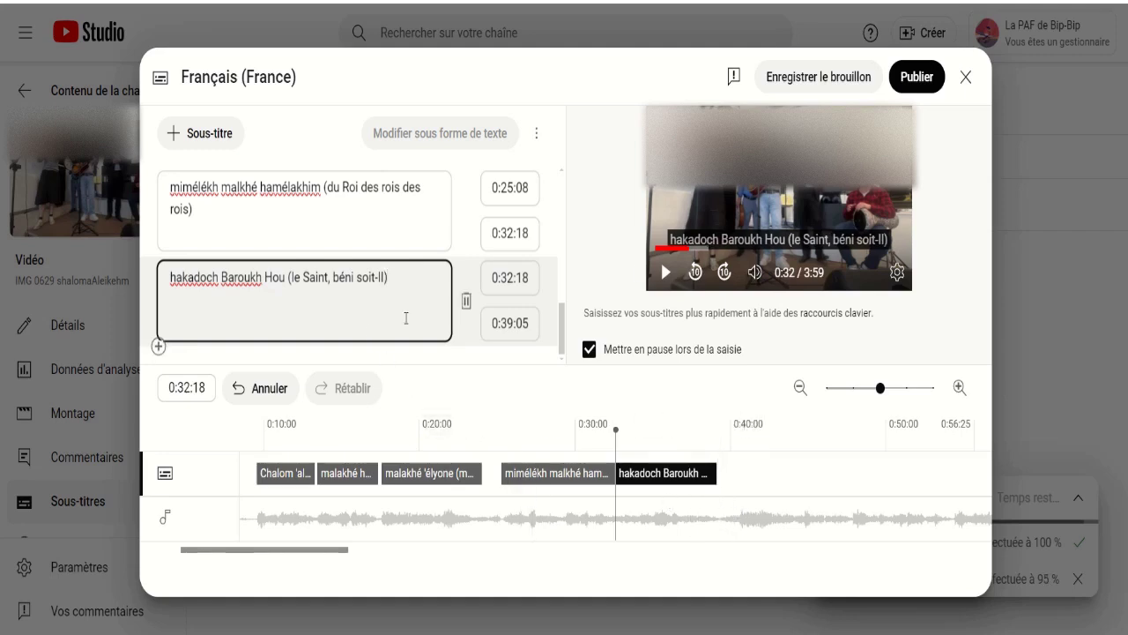
- Save the French subtitles as a draft and download them as a subtitle file
{"action": "left_click", "coordinate": [833, 83]}
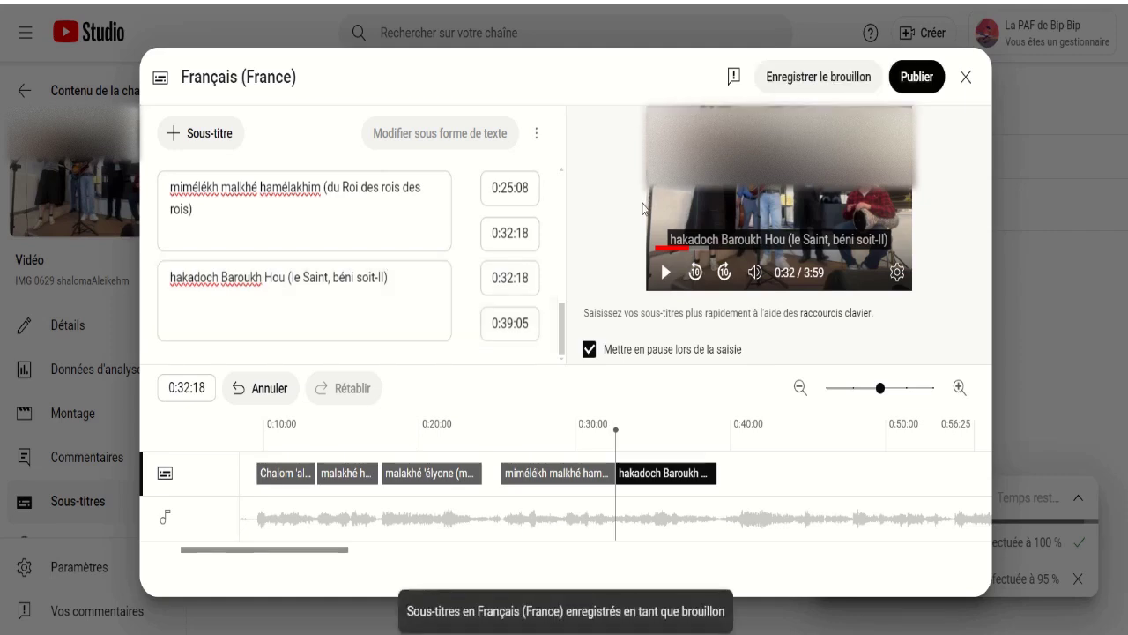
{"action": "left_click", "coordinate": [536, 134]}
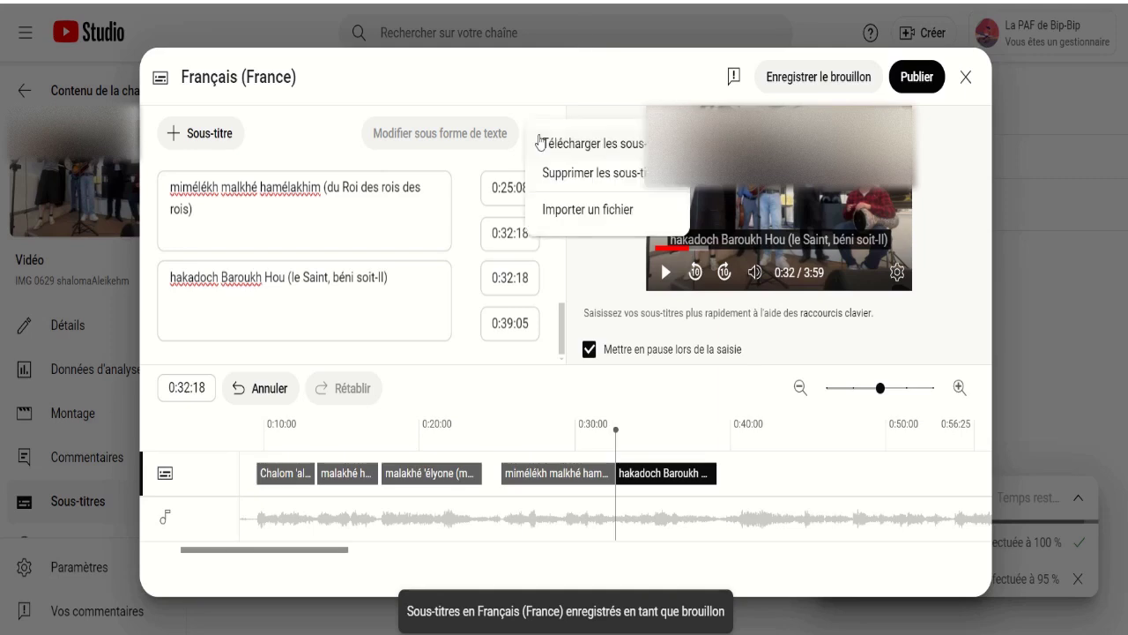
{"action": "left_click", "coordinate": [551, 143]}
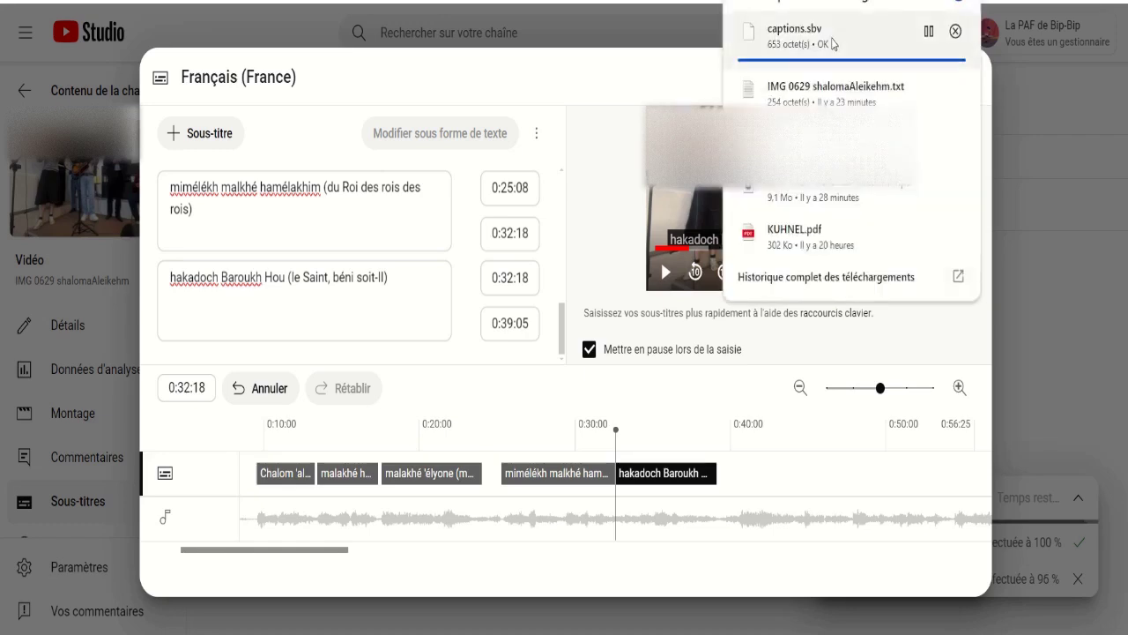
- Open the downloaded captions.sbv file in Notepad++ and reduce its window so the subtitle editor shows beside it
{"action": "left_click", "coordinate": [812, 39]}
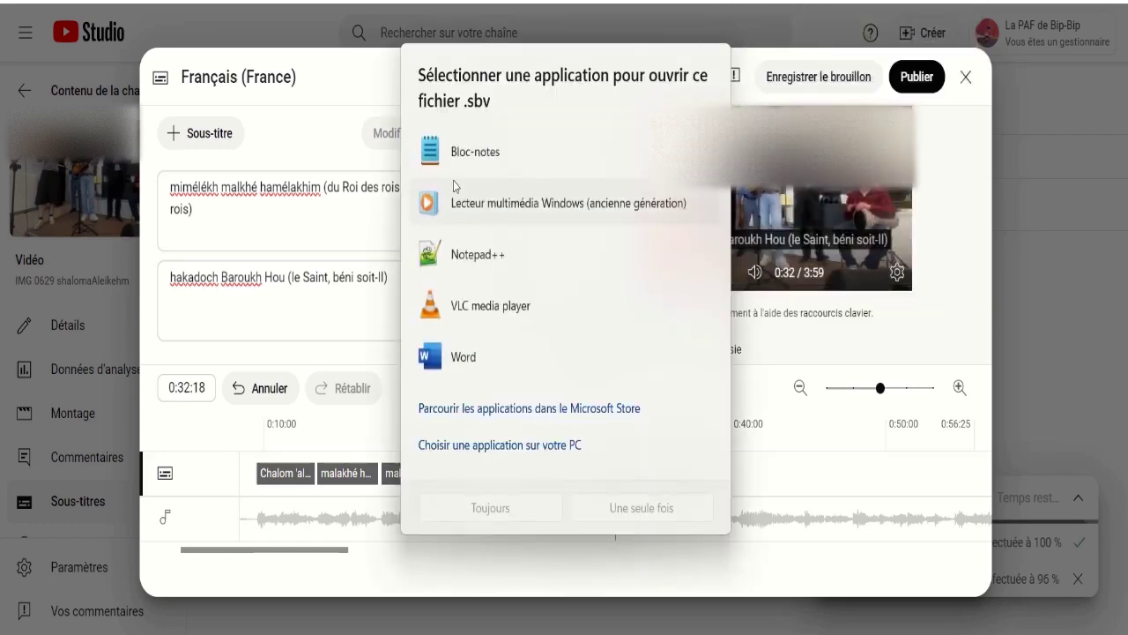
{"action": "double_click", "coordinate": [476, 251]}
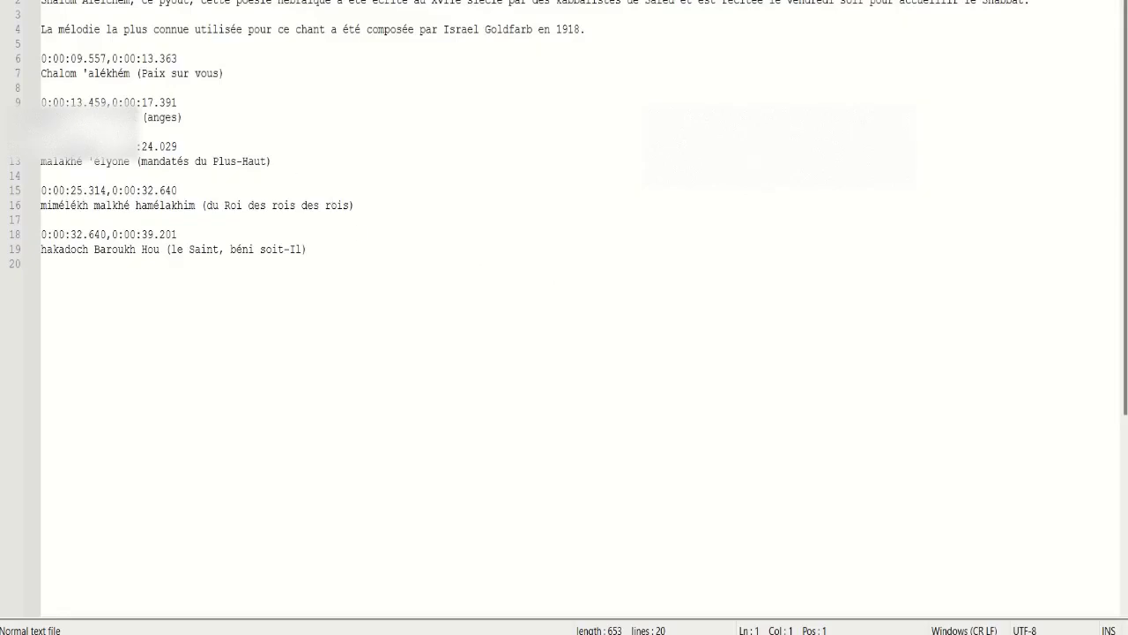
{"action": "key", "text": "super+Down"}
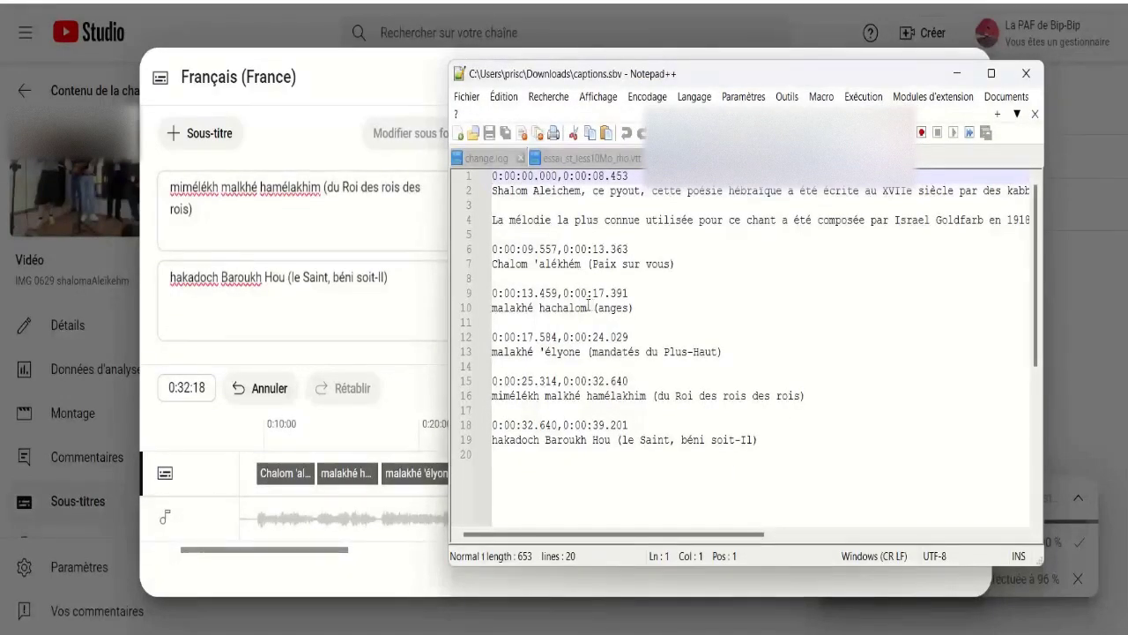
- Copy the blank character from line 3 of captions.sbv and paste it before "(du Roi des rois des rois)" in its subtitle to break the line
{"action": "left_click", "coordinate": [526, 207]}
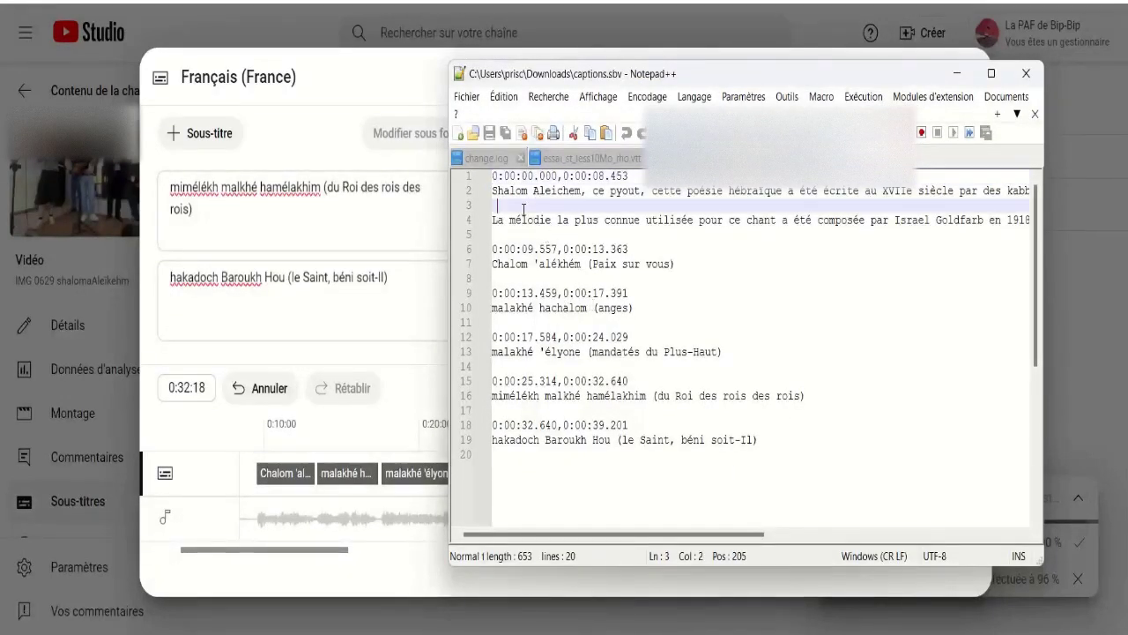
{"action": "left_click_drag", "start_coordinate": [495, 221], "coordinate": [492, 206]}
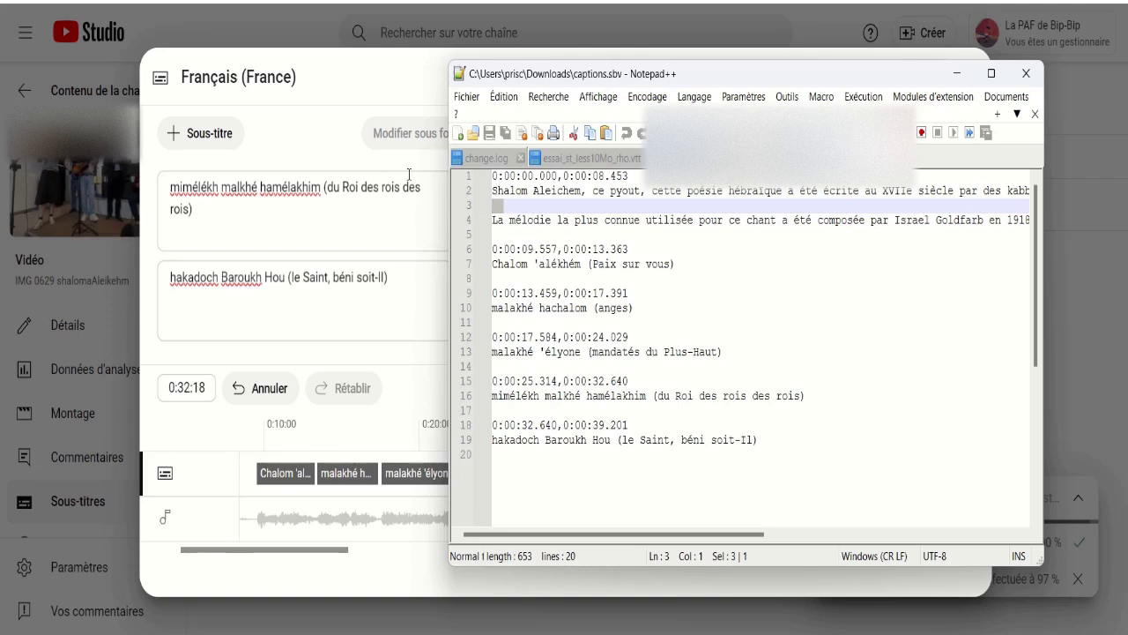
{"action": "right_click", "coordinate": [499, 205]}
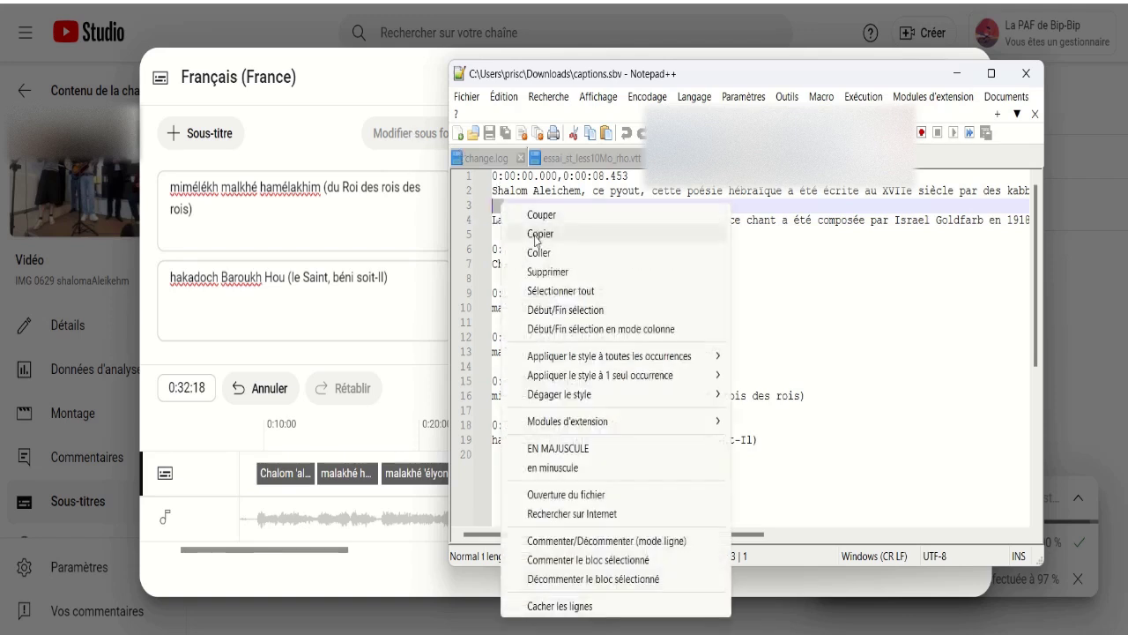
{"action": "left_click", "coordinate": [540, 234]}
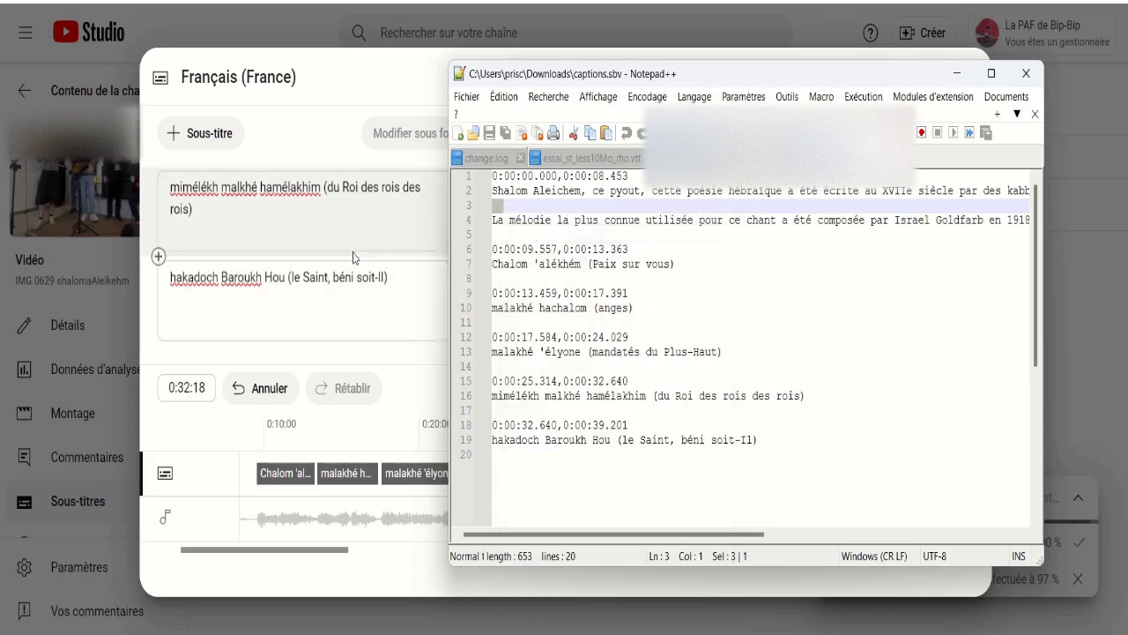
{"action": "left_click", "coordinate": [363, 232]}
{"action": "left_click", "coordinate": [325, 189]}
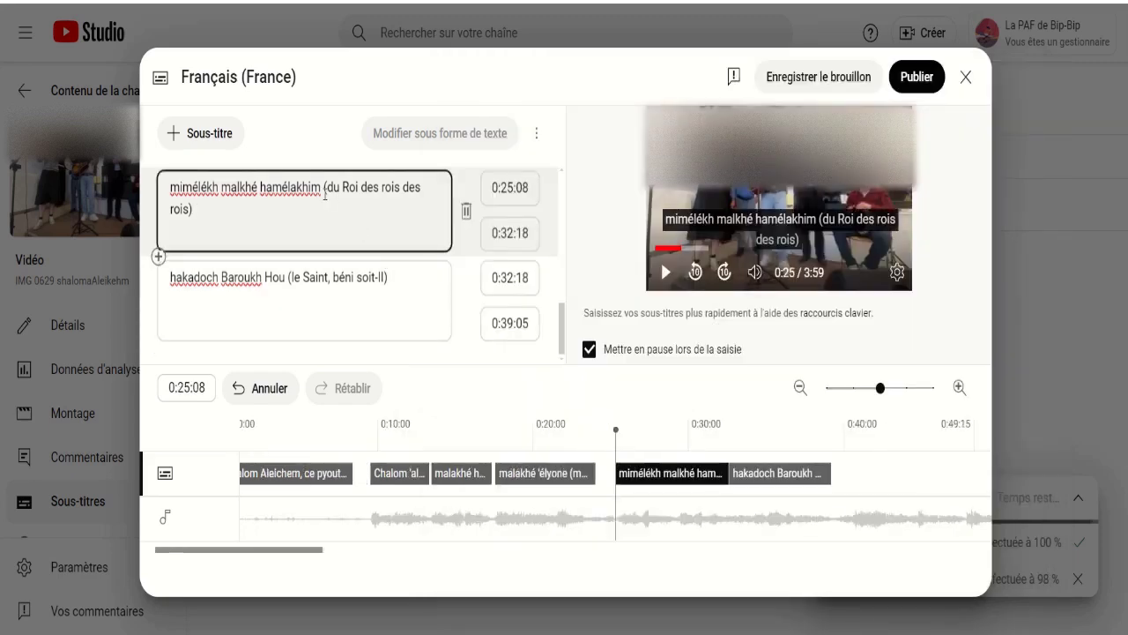
{"action": "key", "text": "ctrl+v"}
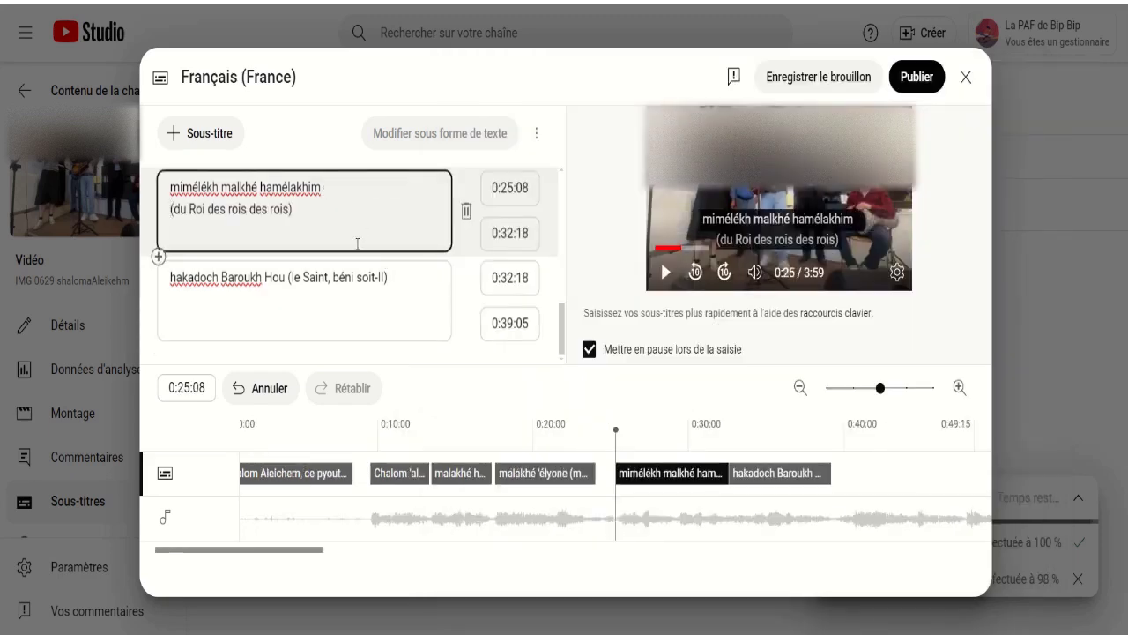
- Move the parenthesised translations in the "hakadoch Baroukh Hou" and "malakhé 'élyone" subtitles onto a second line
{"action": "left_click", "coordinate": [289, 277]}
{"action": "key", "text": "Return"}
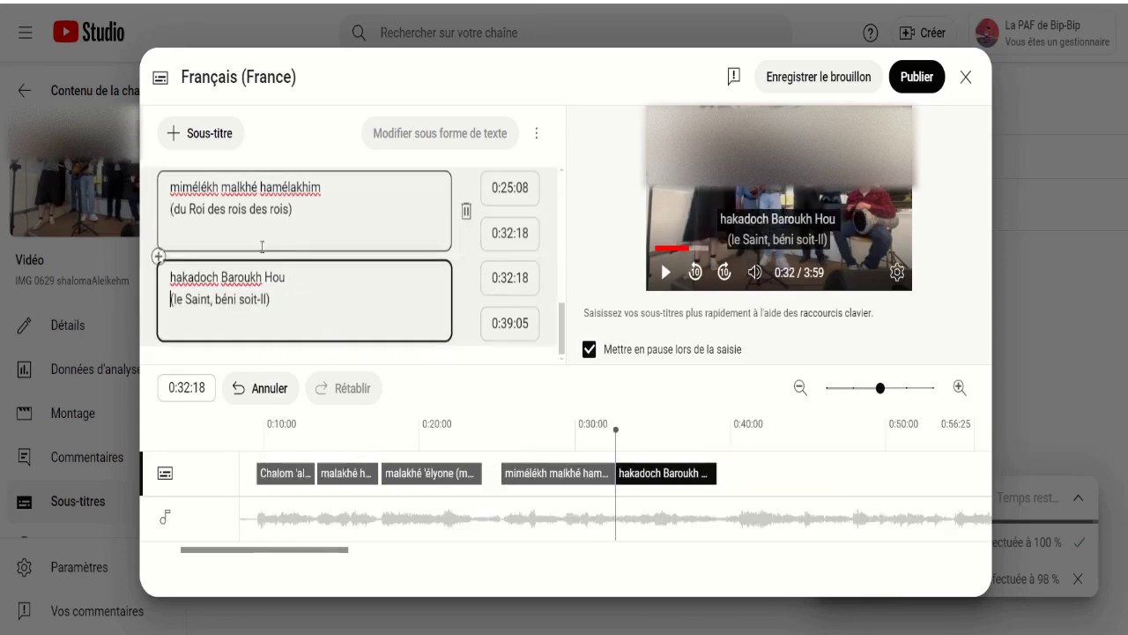
{"action": "scroll", "coordinate": [265, 242], "scroll_direction": "up", "scroll_amount": 3}
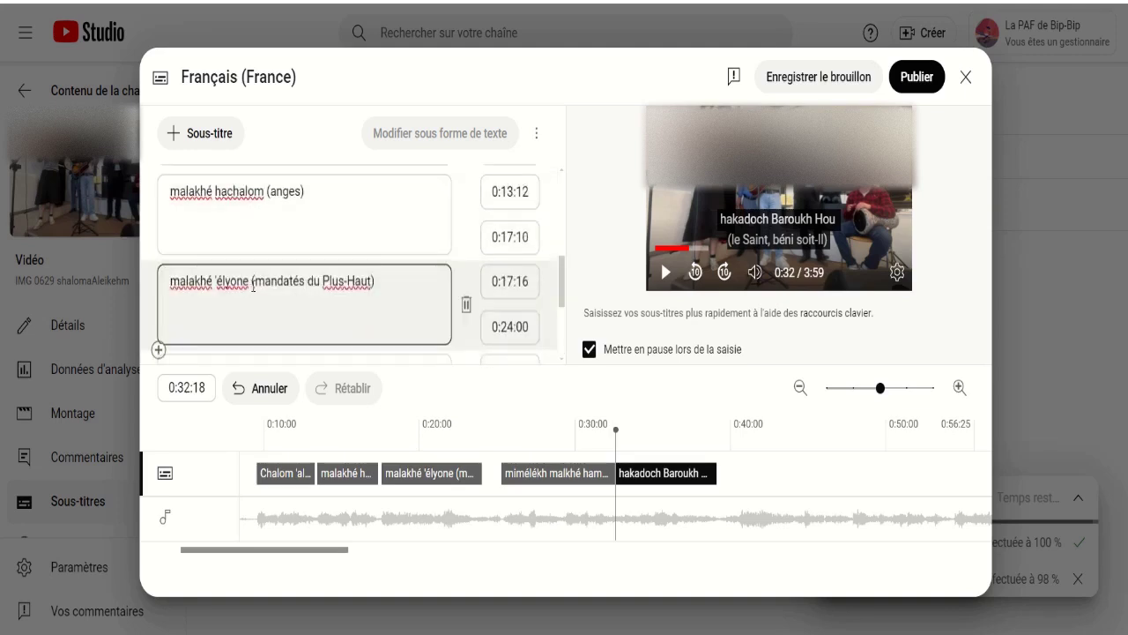
{"action": "left_click", "coordinate": [253, 283]}
{"action": "key", "text": "Return"}
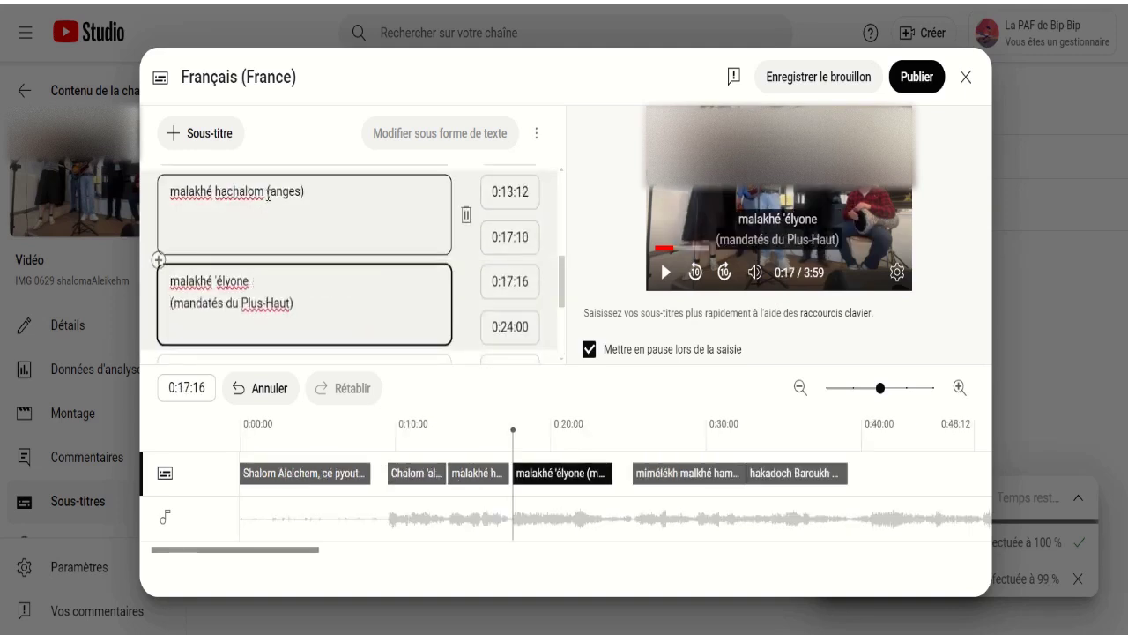
- Move "(anges)" and "(Paix sur vous)" onto a second line in the "malakhé hachalom" and "Chalom 'alékhém" subtitles
{"action": "left_click", "coordinate": [268, 196]}
{"action": "key", "text": "Return"}
{"action": "scroll", "coordinate": [269, 216], "scroll_direction": "up", "scroll_amount": 2}
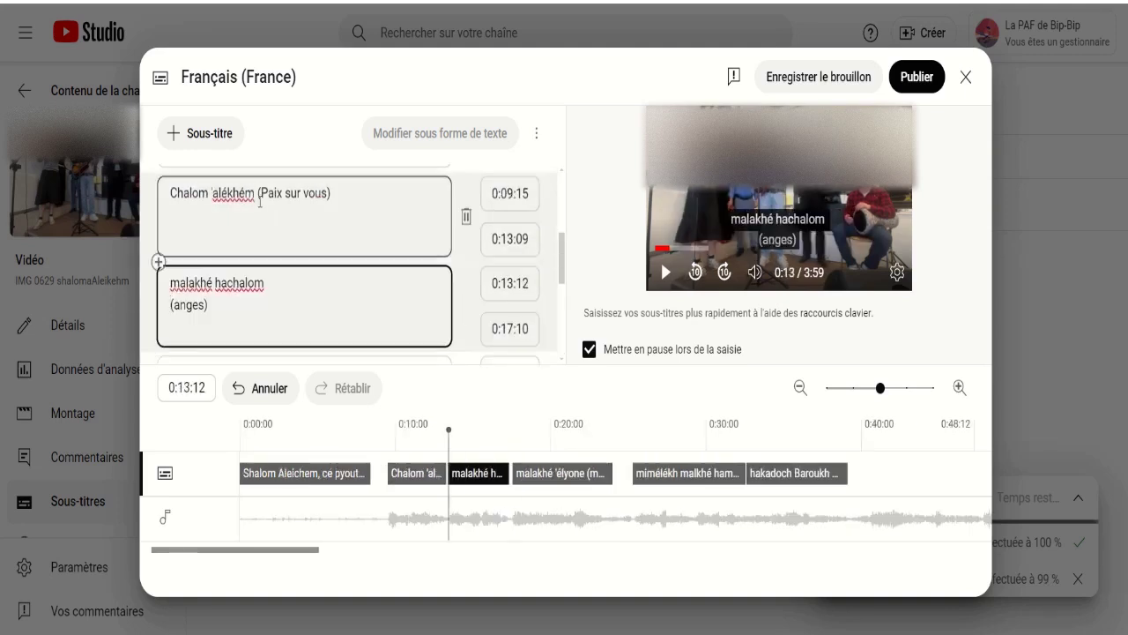
{"action": "left_click", "coordinate": [259, 201]}
{"action": "key", "text": "Return"}
- Review the line layout of all subtitles, from the introductory text to "hakadoch Baroukh Hou"
{"action": "scroll", "coordinate": [294, 265], "scroll_direction": "up", "scroll_amount": 2}
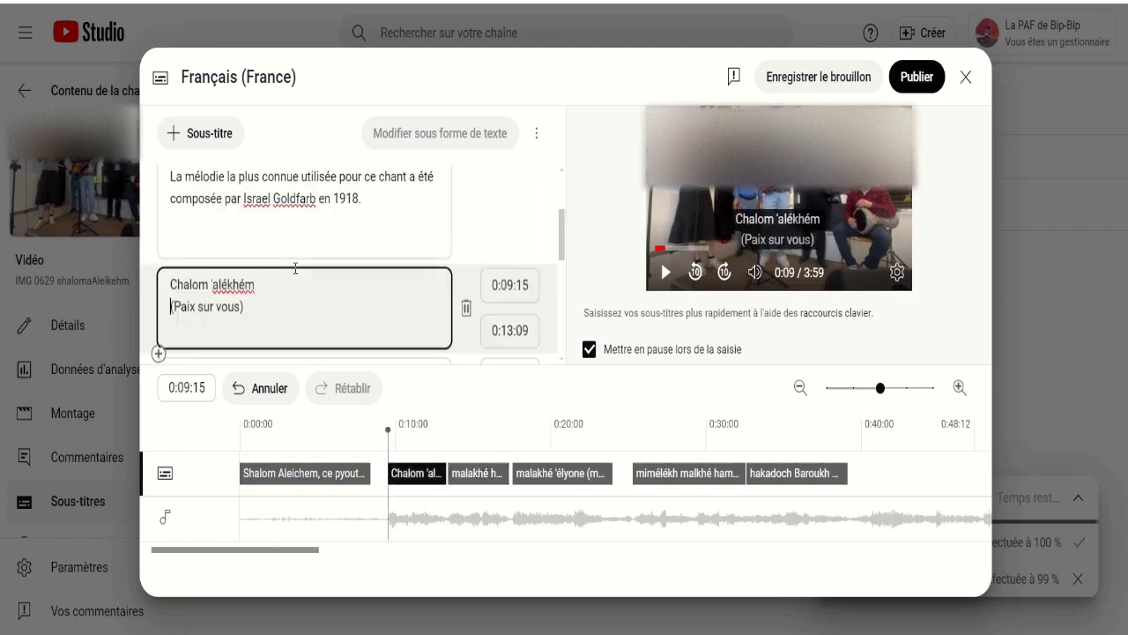
{"action": "scroll", "coordinate": [296, 268], "scroll_direction": "up", "scroll_amount": 2}
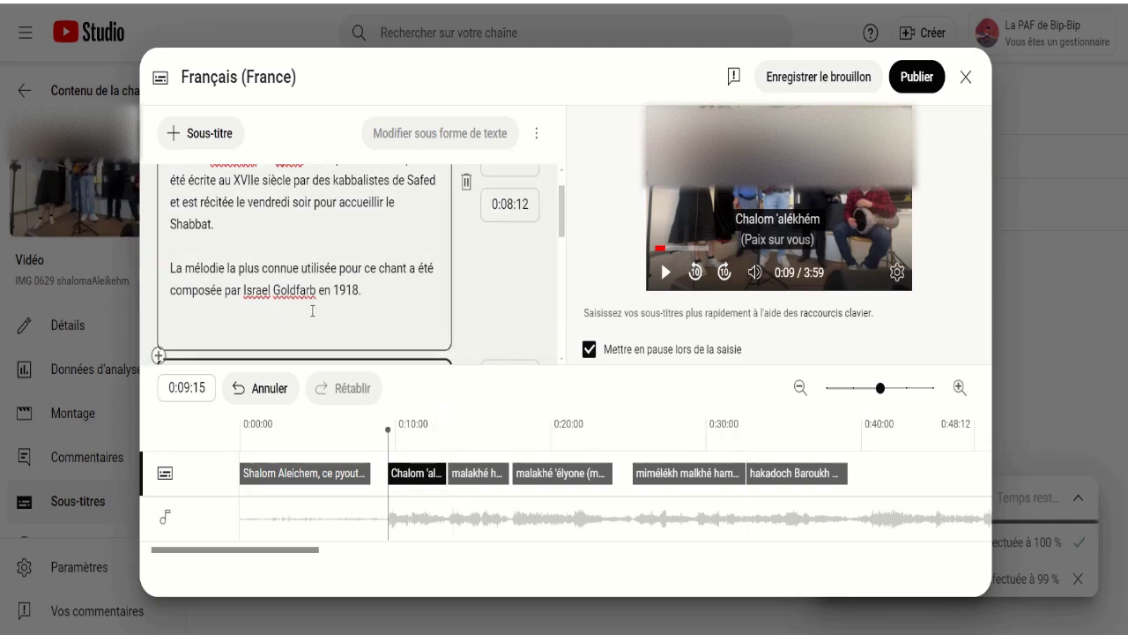
{"action": "scroll", "coordinate": [261, 306], "scroll_direction": "up", "scroll_amount": 1}
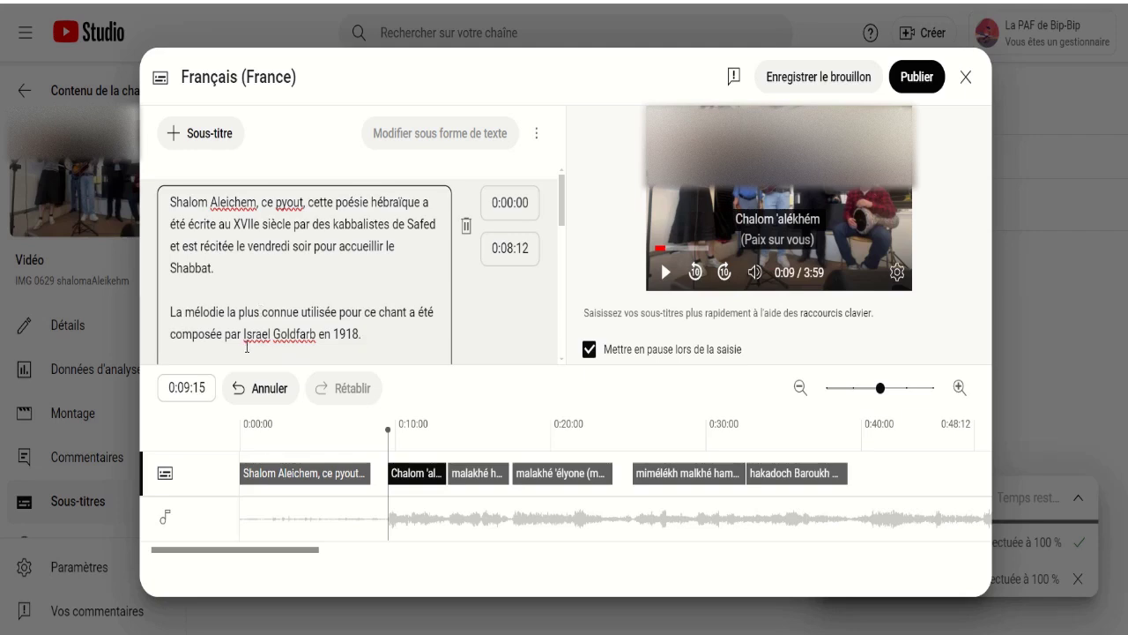
{"action": "scroll", "coordinate": [255, 345], "scroll_direction": "down", "scroll_amount": 2}
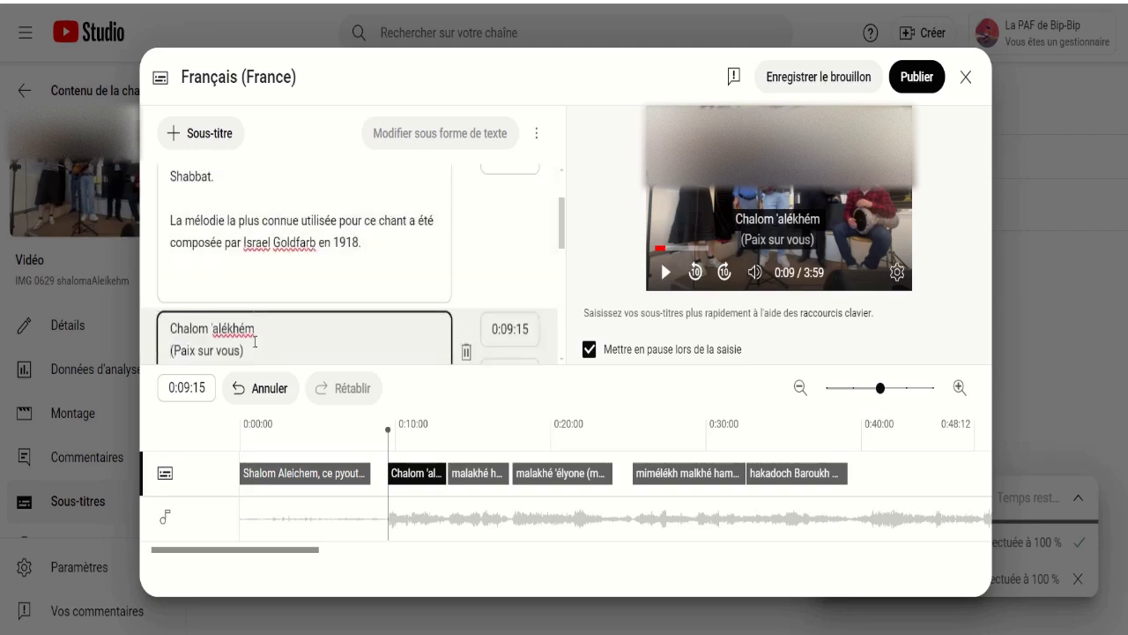
{"action": "scroll", "coordinate": [255, 342], "scroll_direction": "down", "scroll_amount": 6}
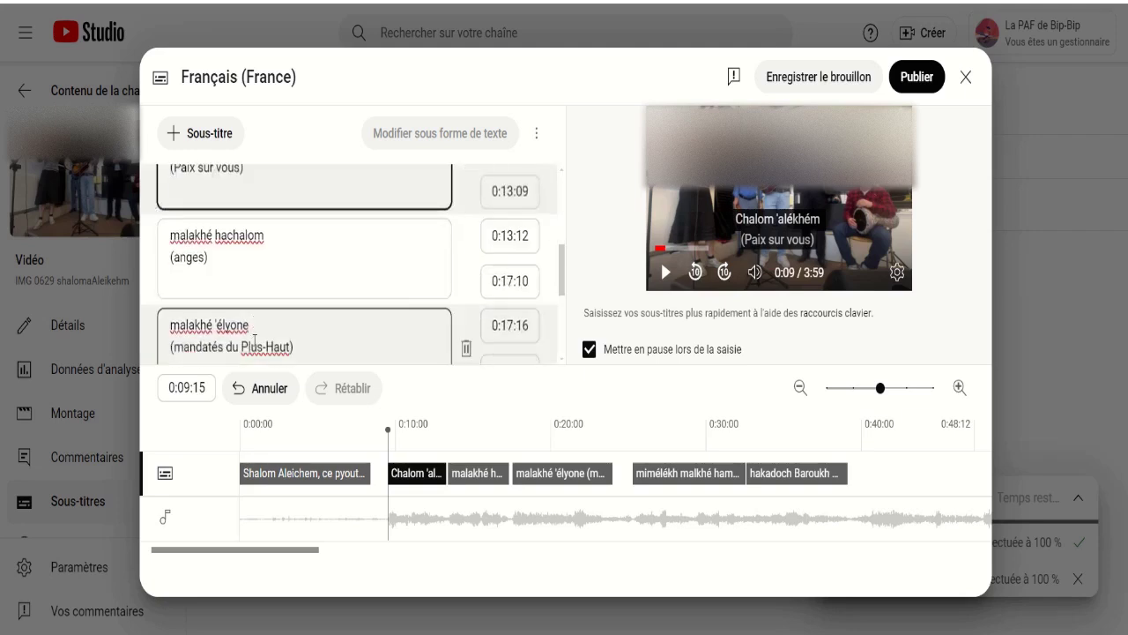
{"action": "scroll", "coordinate": [254, 342], "scroll_direction": "down", "scroll_amount": 1}
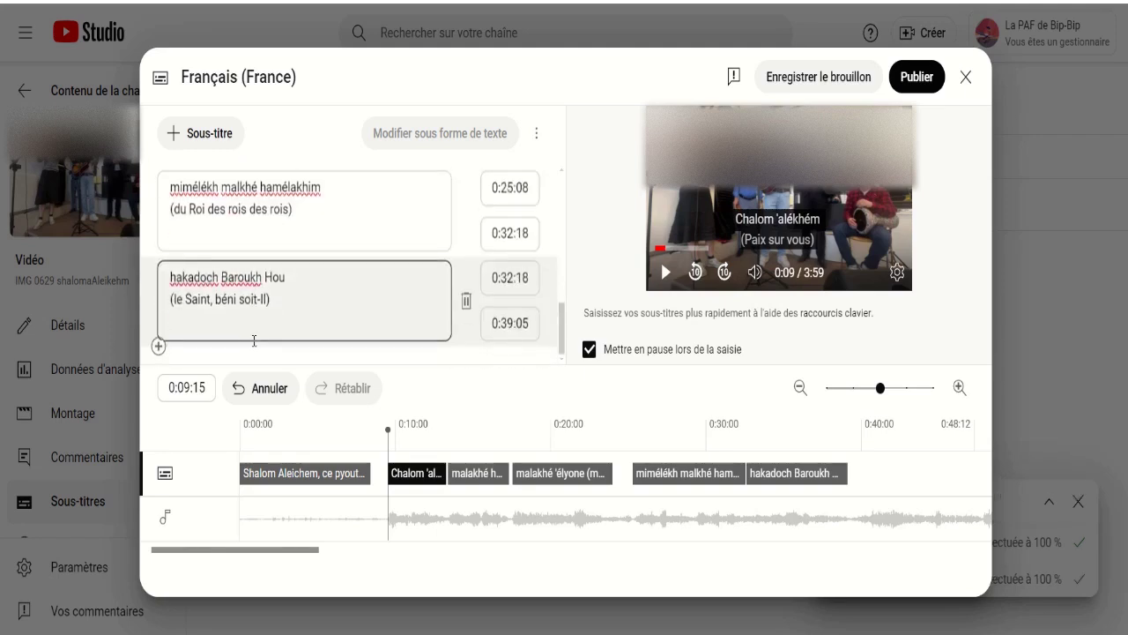